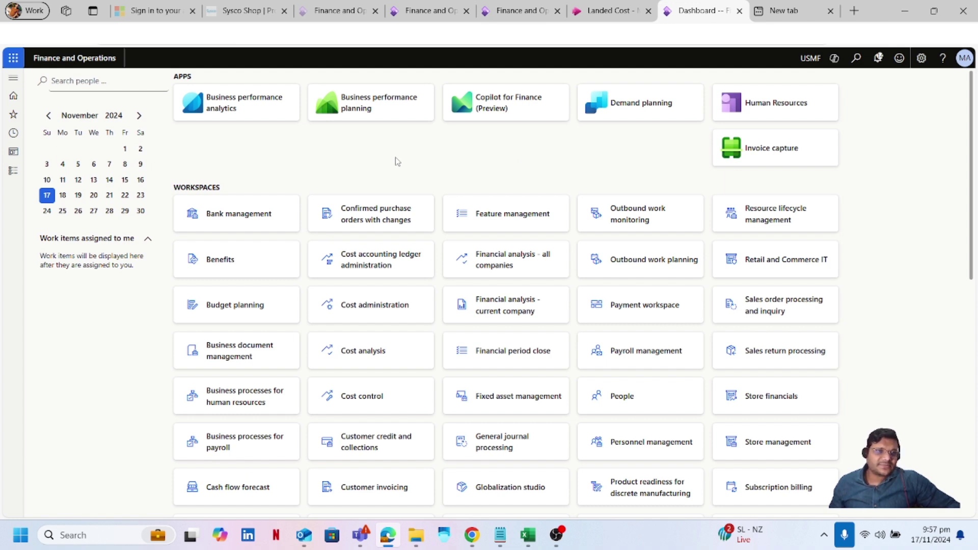
# Step: Open the list of all purchase orders in the Accounts payable module
pyautogui.click(11, 174)
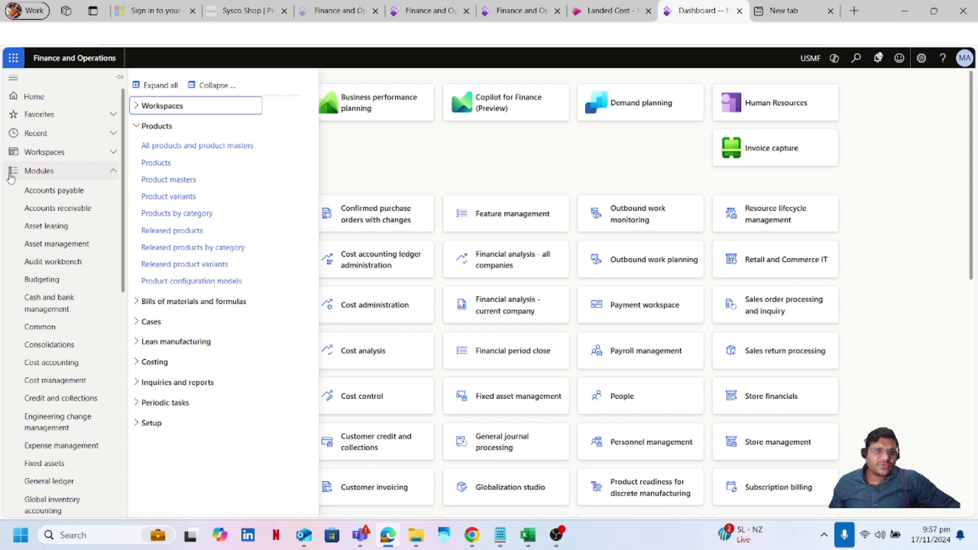
pyautogui.click(63, 194)
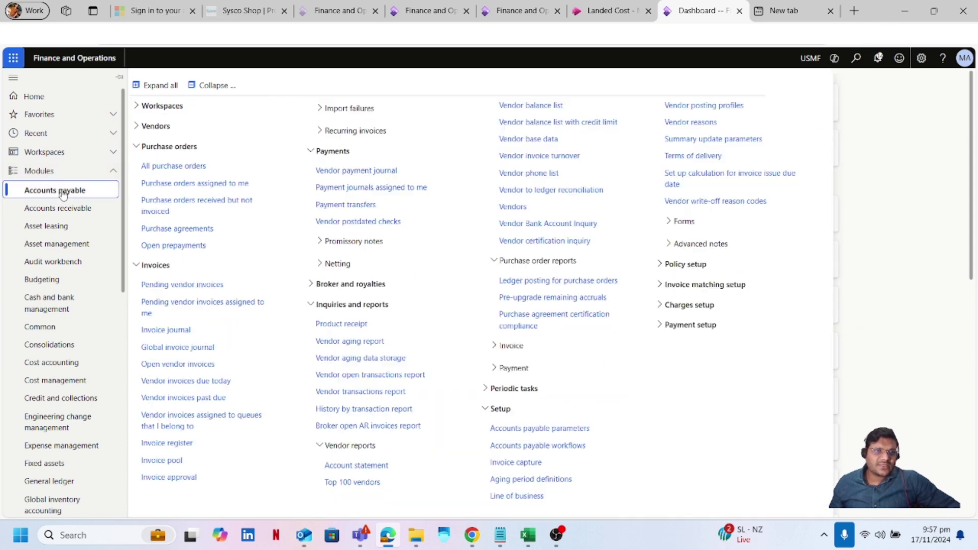
pyautogui.click(189, 166)
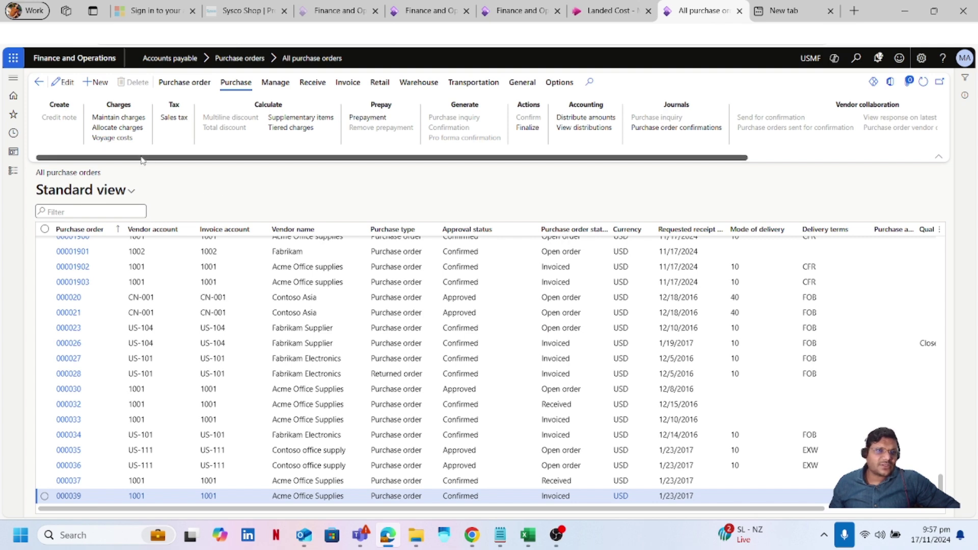
# Step: Start a new purchase order for the vendor Acme Office supplies in Houston
pyautogui.click(99, 83)
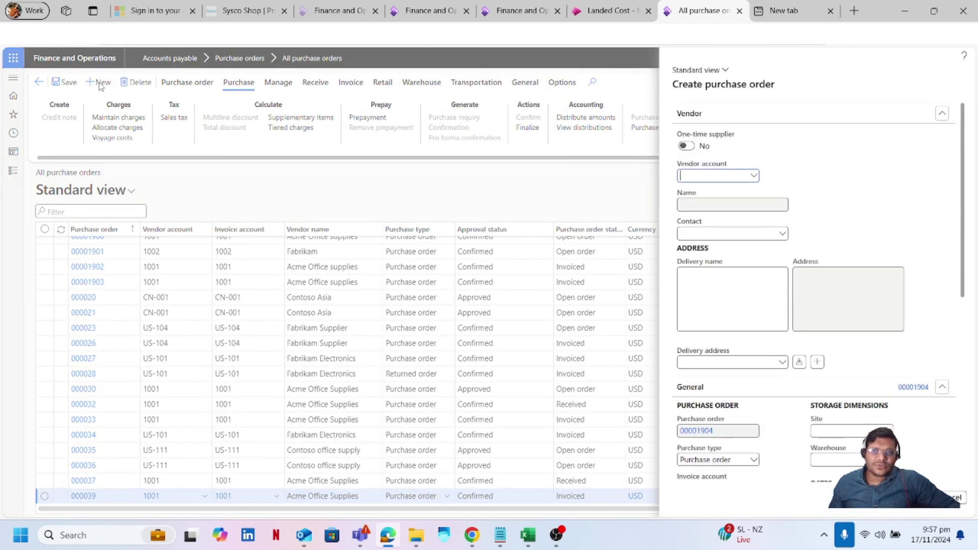
pyautogui.click(754, 177)
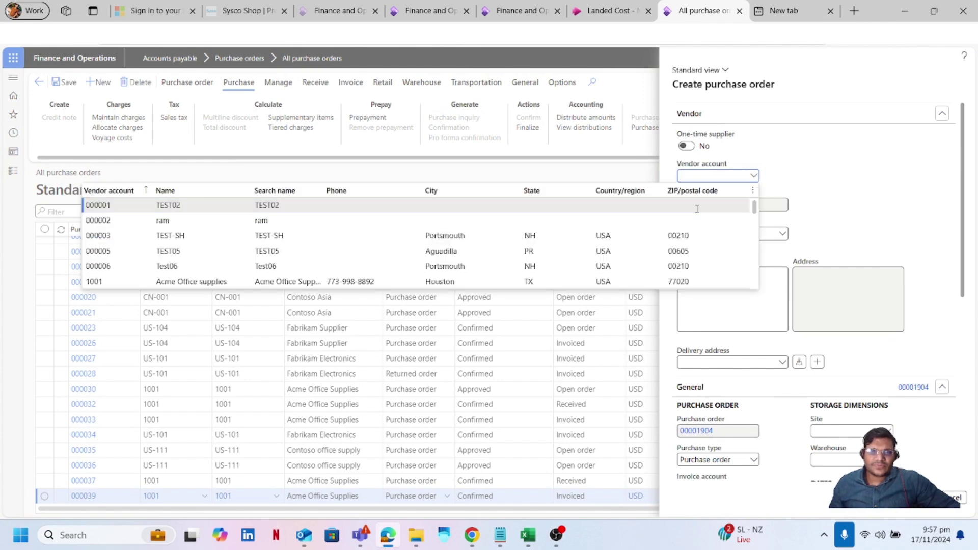
pyautogui.click(380, 282)
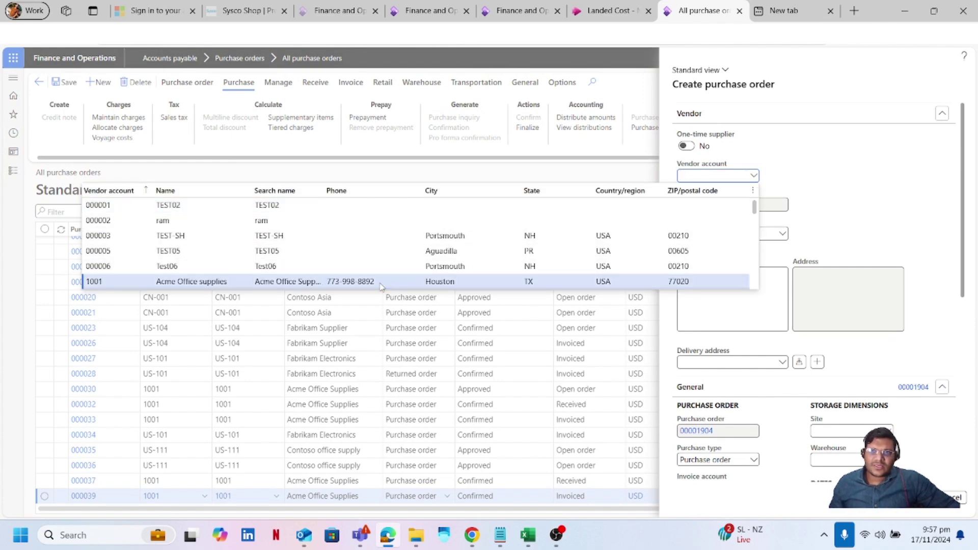
# Step: Set the order's storage dimensions to site 1 and warehouse 11, and create the purchase order
pyautogui.scroll(-4, 942, 334)
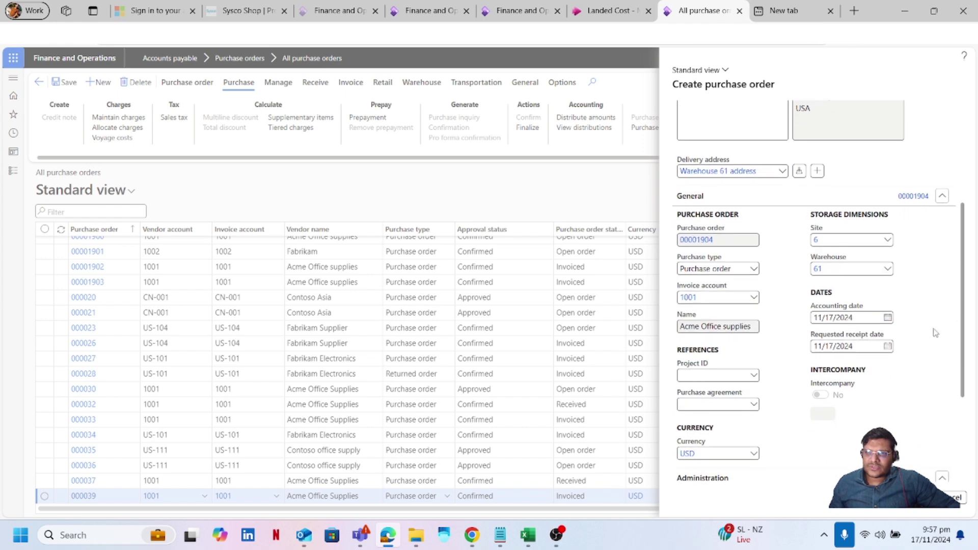
pyautogui.click(847, 269)
pyautogui.press('BackSpace')
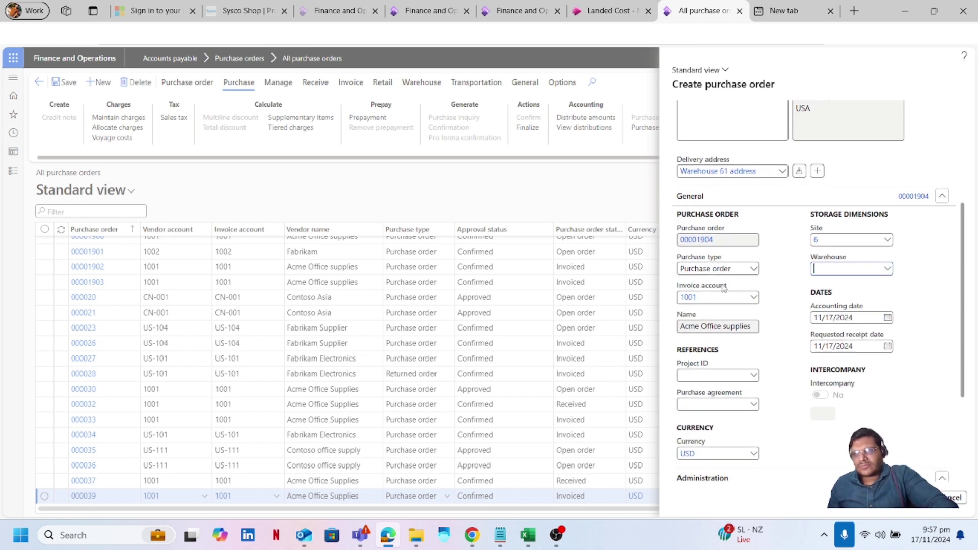
pyautogui.hotkey('shift', 'Tab')
pyautogui.press('BackSpace')
pyautogui.write('11')
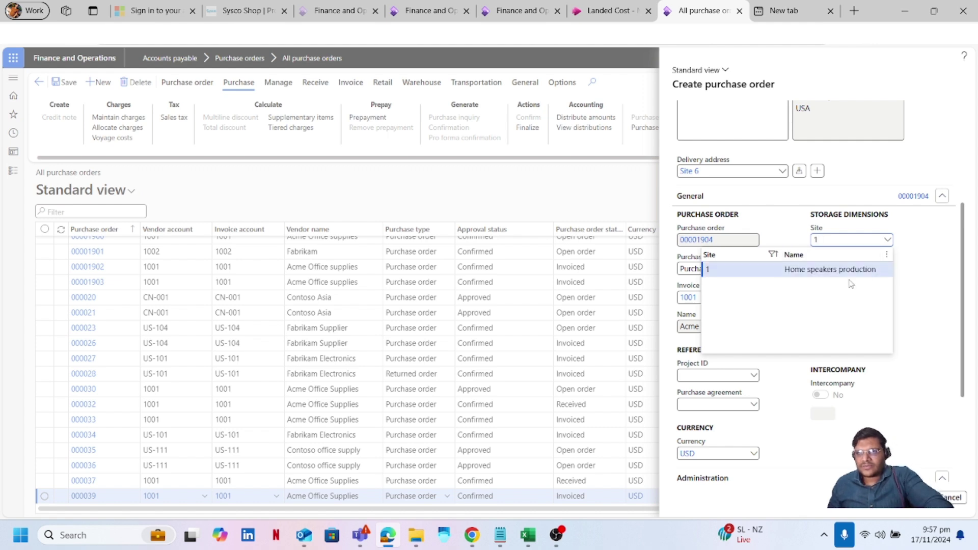
pyautogui.click(832, 274)
pyautogui.click(837, 269)
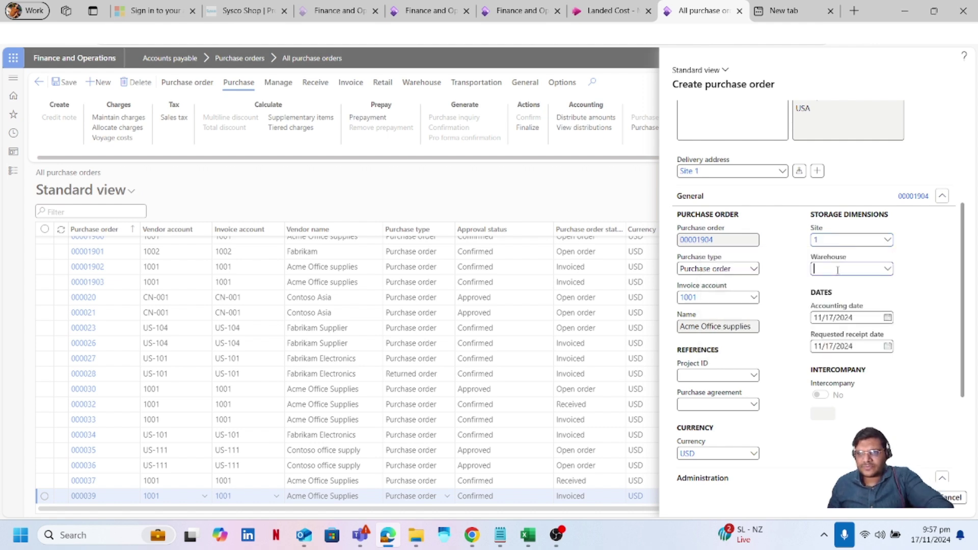
pyautogui.write('11')
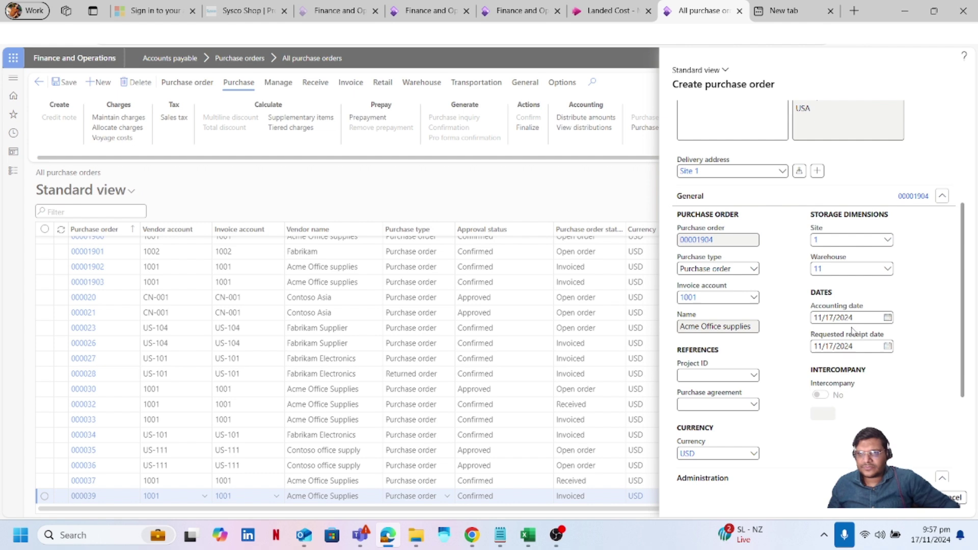
pyautogui.scroll(-3, 926, 323)
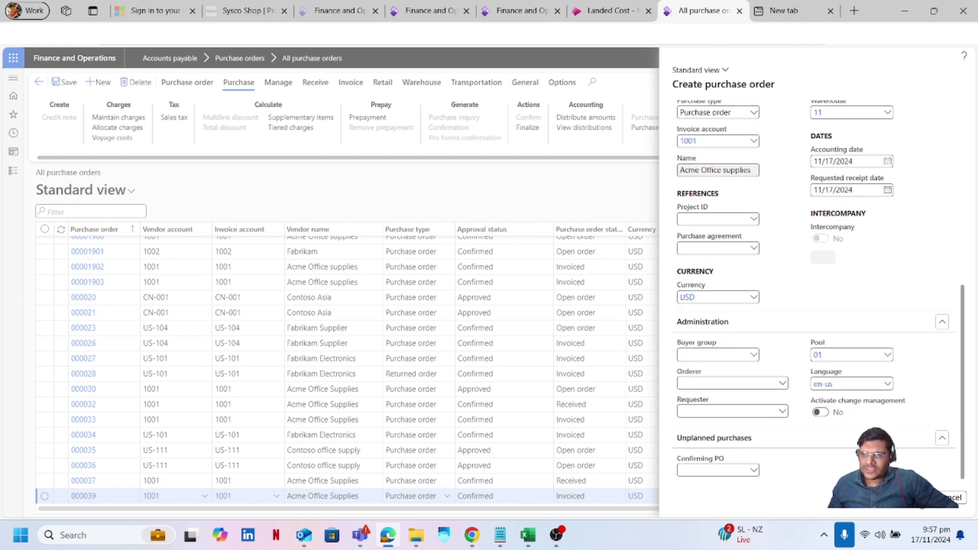
pyautogui.press('Return')
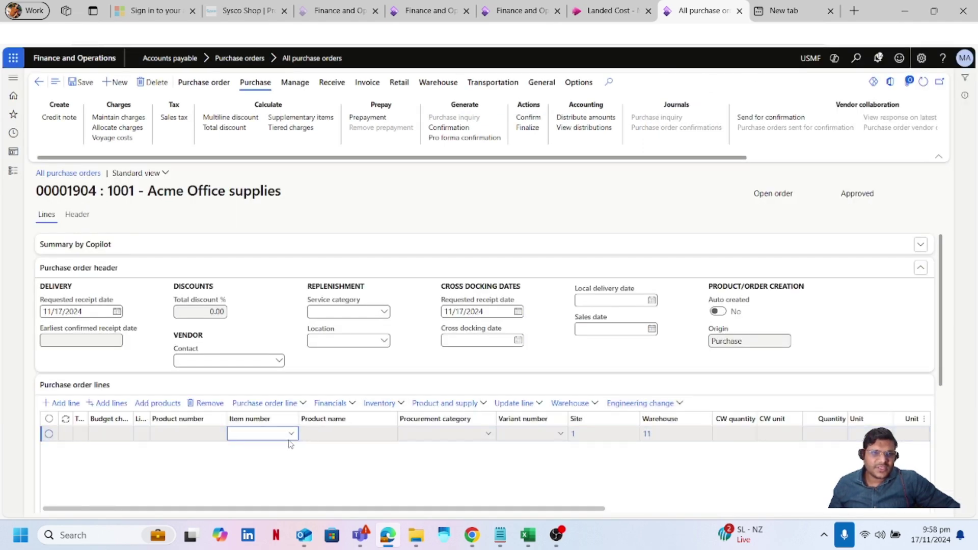
# Step: Fill in the first purchase order line with item LC001 and a quantity of 15
pyautogui.click(257, 435)
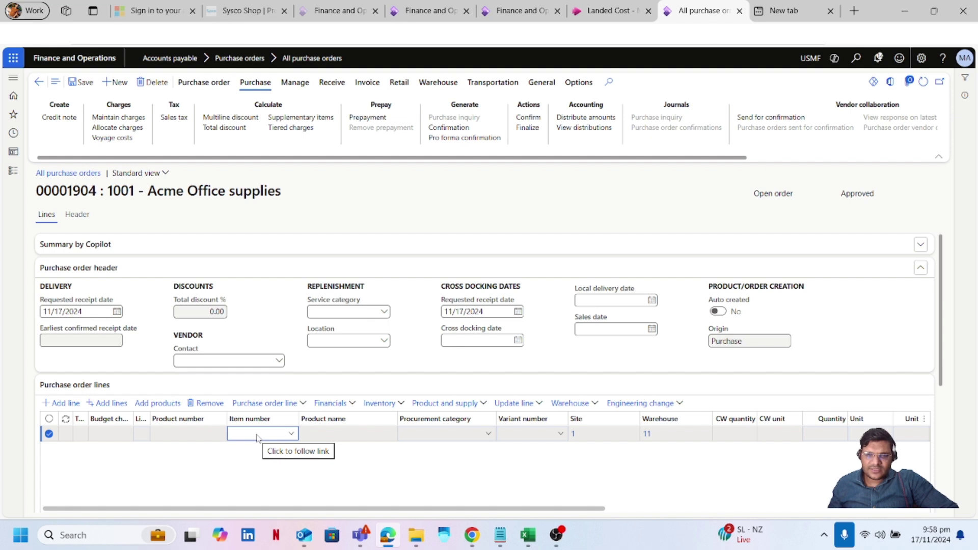
pyautogui.write('LC001')
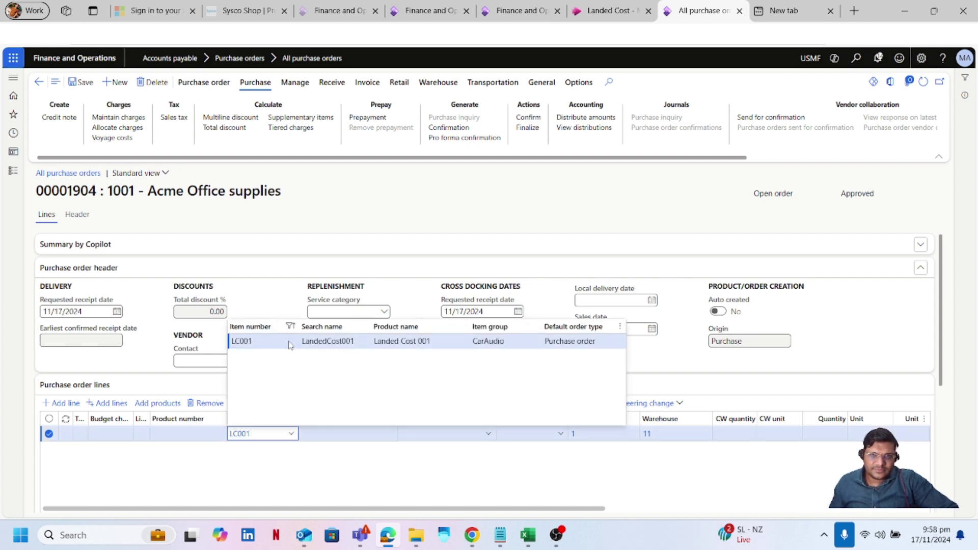
pyautogui.click(289, 341)
pyautogui.moveTo(544, 509); pyautogui.dragTo(650, 511)
pyautogui.click(666, 433)
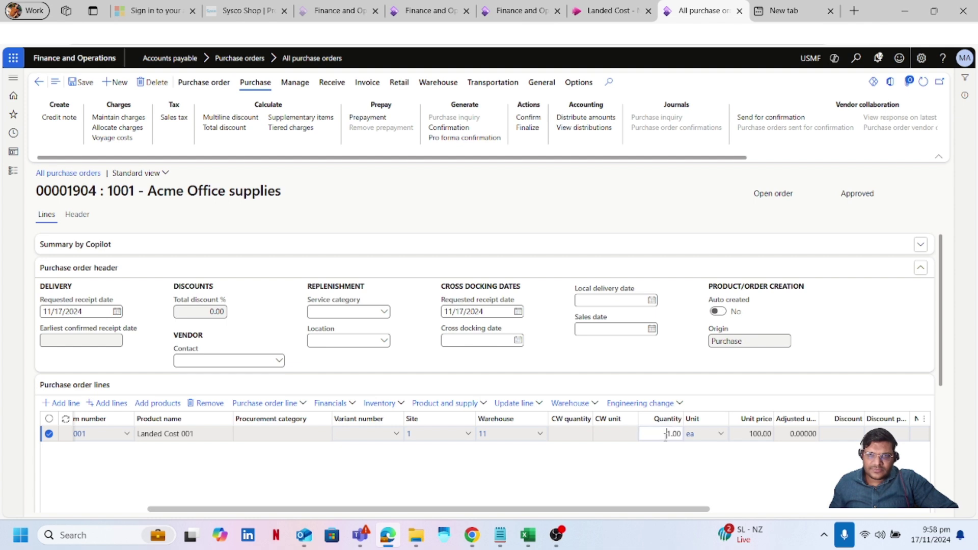
pyautogui.write('15')
pyautogui.press('Tab')
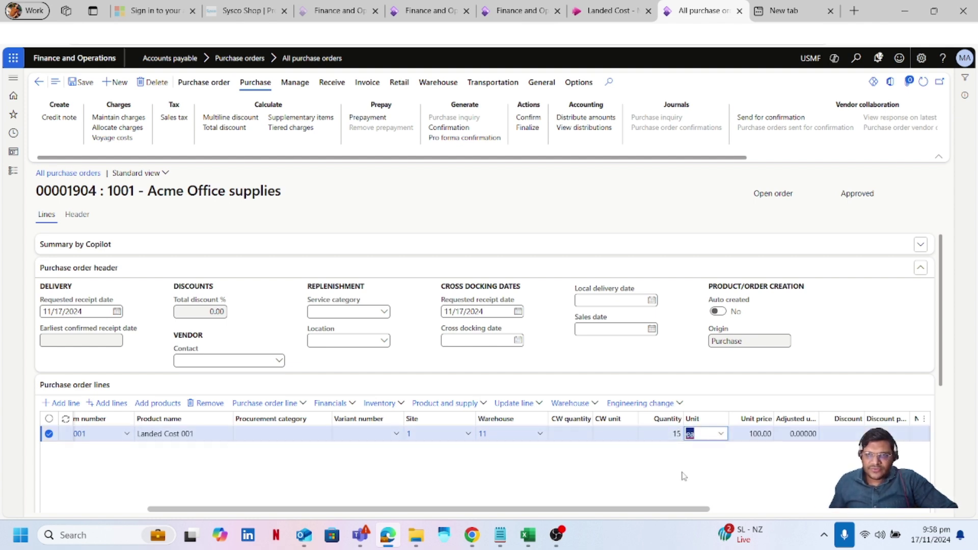
# Step: Save the purchase order for item LC001 and confirm it, accepting that the vendor has not confirmed the latest version
pyautogui.moveTo(671, 510); pyautogui.dragTo(535, 507)
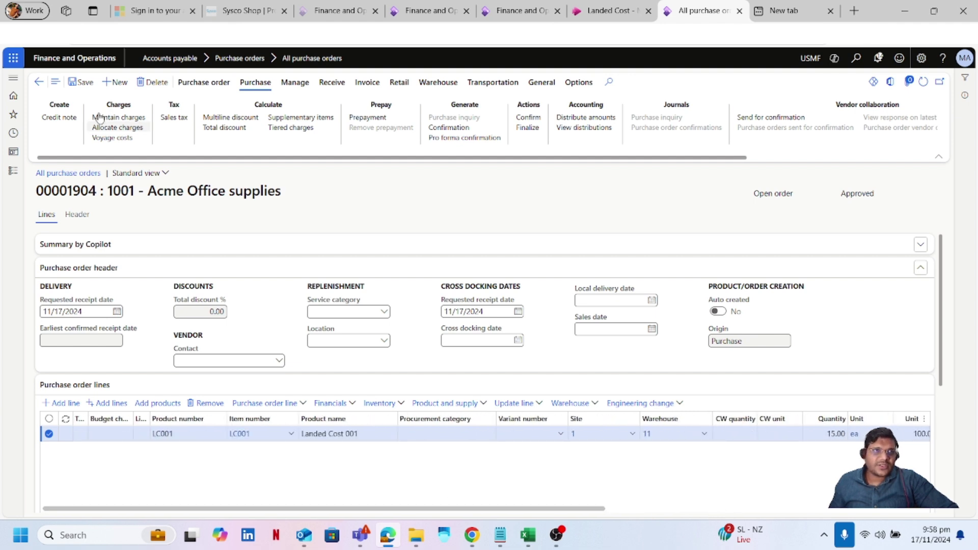
pyautogui.click(80, 83)
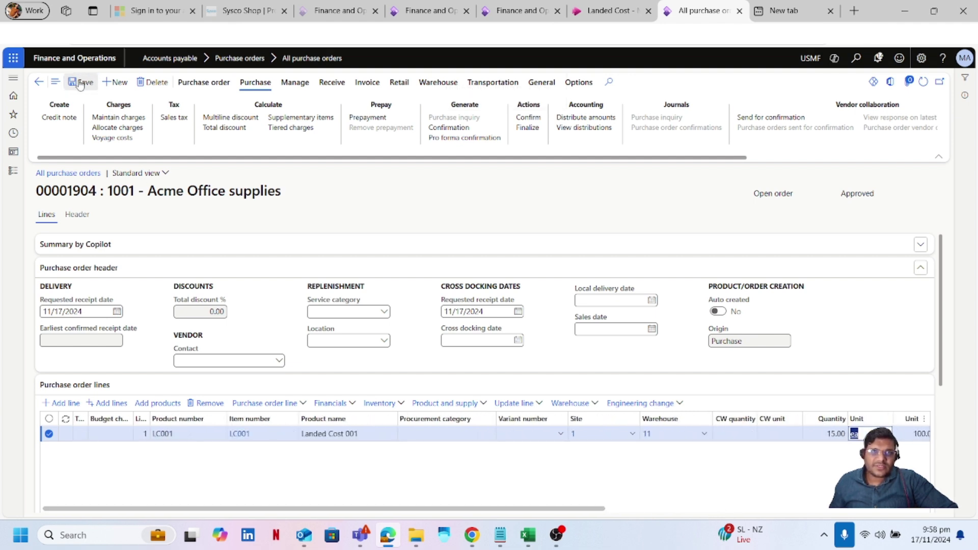
pyautogui.click(530, 118)
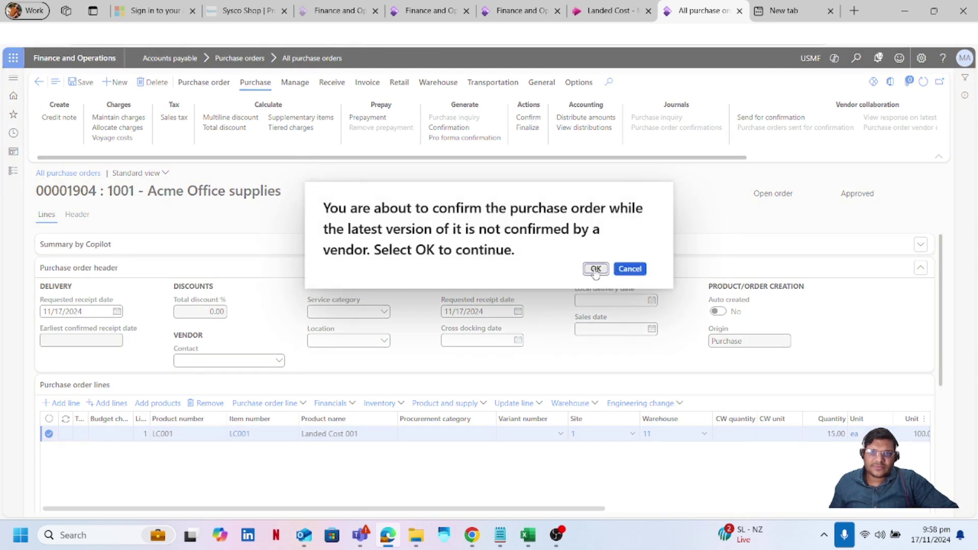
pyautogui.click(595, 270)
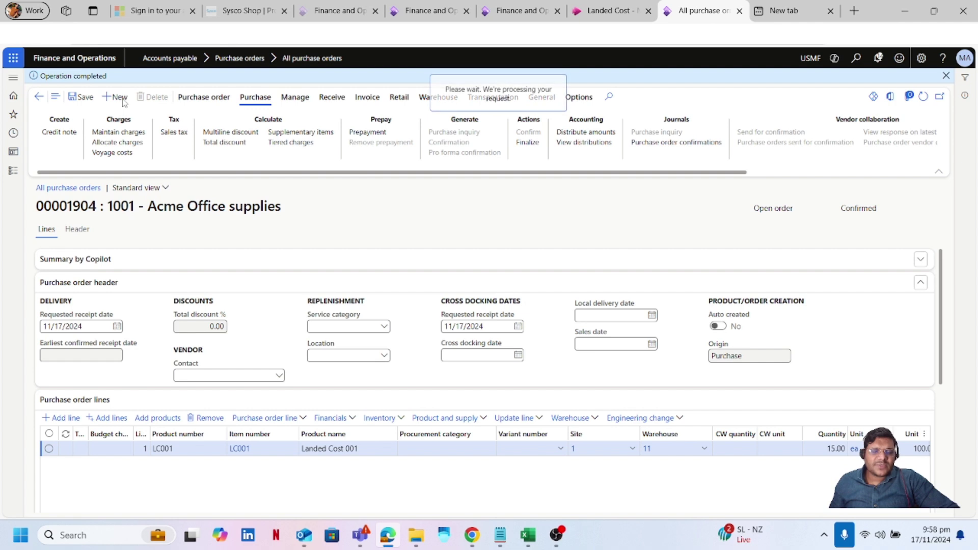
# Step: Start a second purchase order, again for the vendor Acme Office supplies in Houston
pyautogui.click(121, 97)
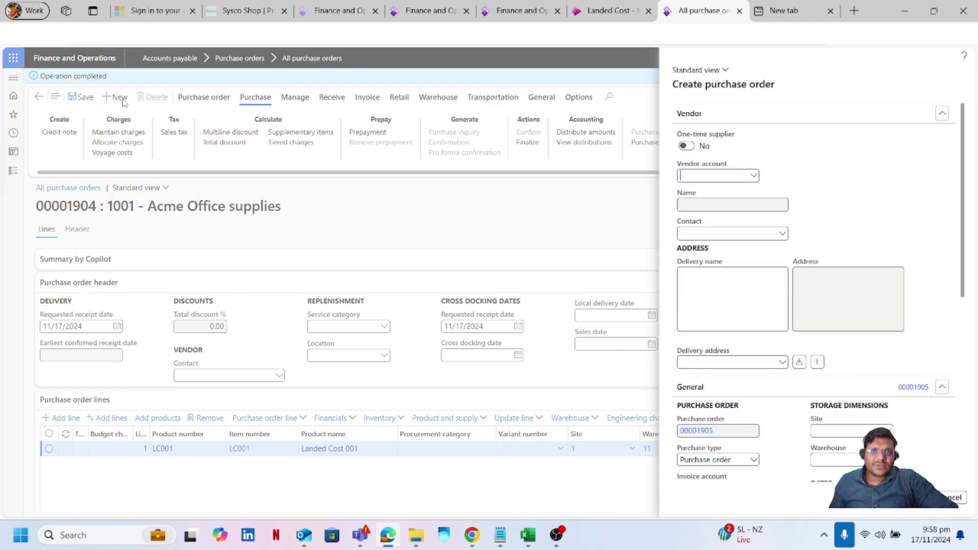
pyautogui.click(754, 175)
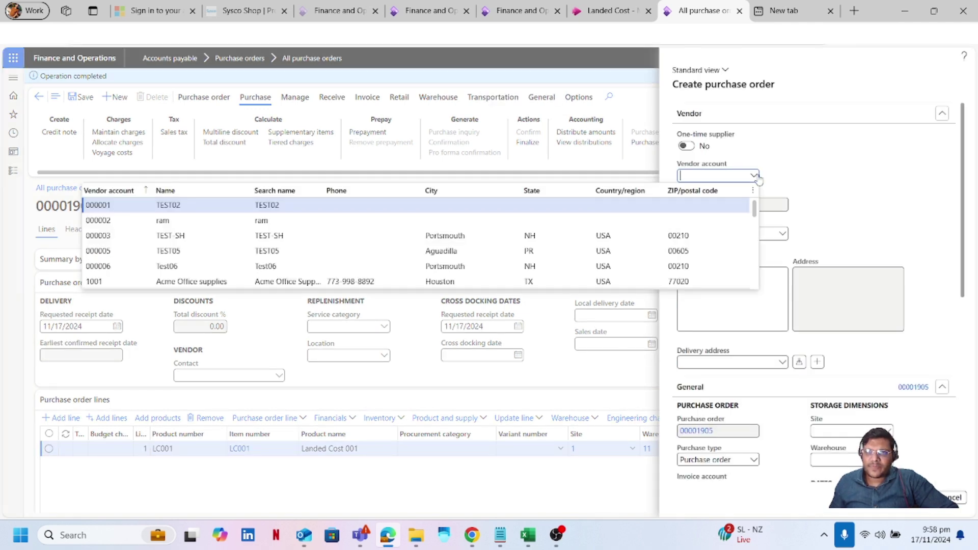
pyautogui.click(358, 281)
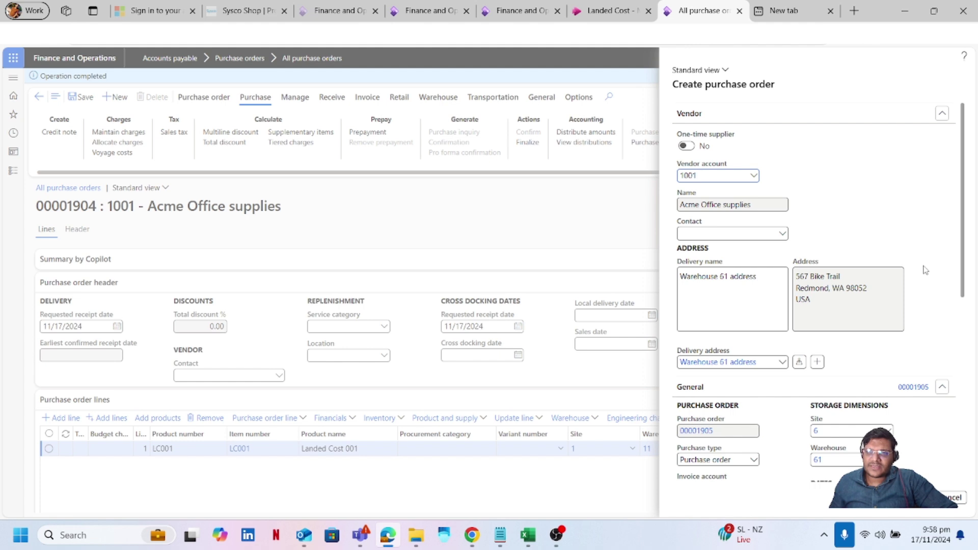
# Step: Create the second purchase order with the default site cleared and the warehouse set to 11
pyautogui.scroll(-2, 918, 287)
pyautogui.click(870, 301)
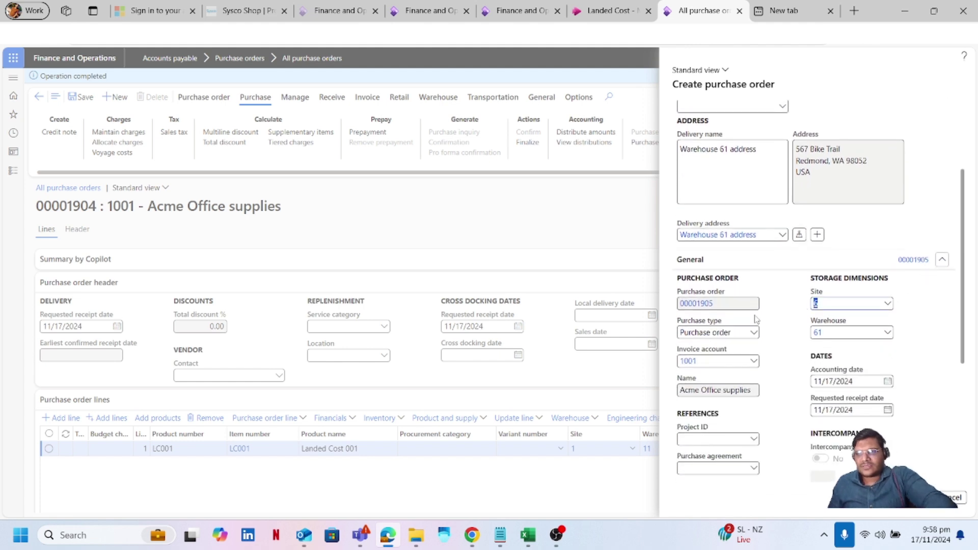
pyautogui.press('BackSpace')
pyautogui.press('Tab')
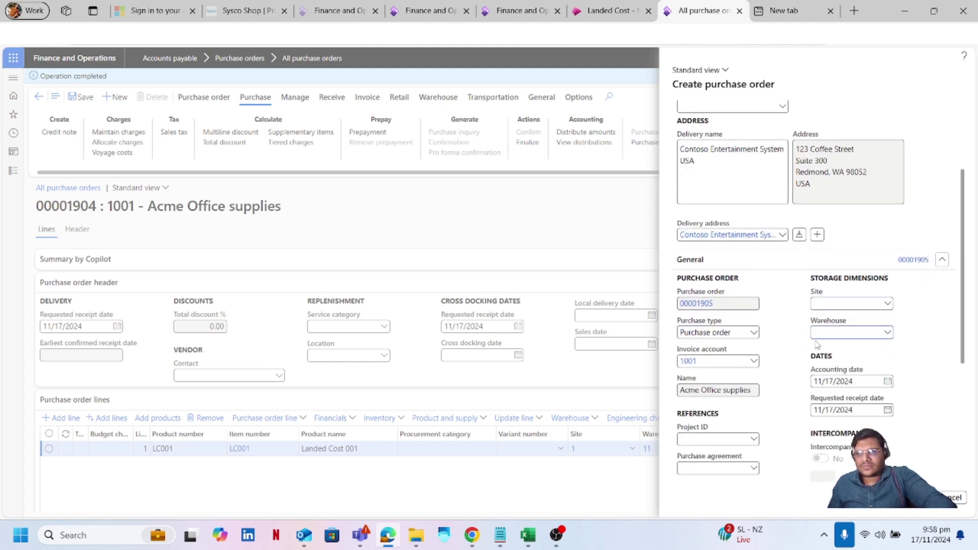
pyautogui.write('11')
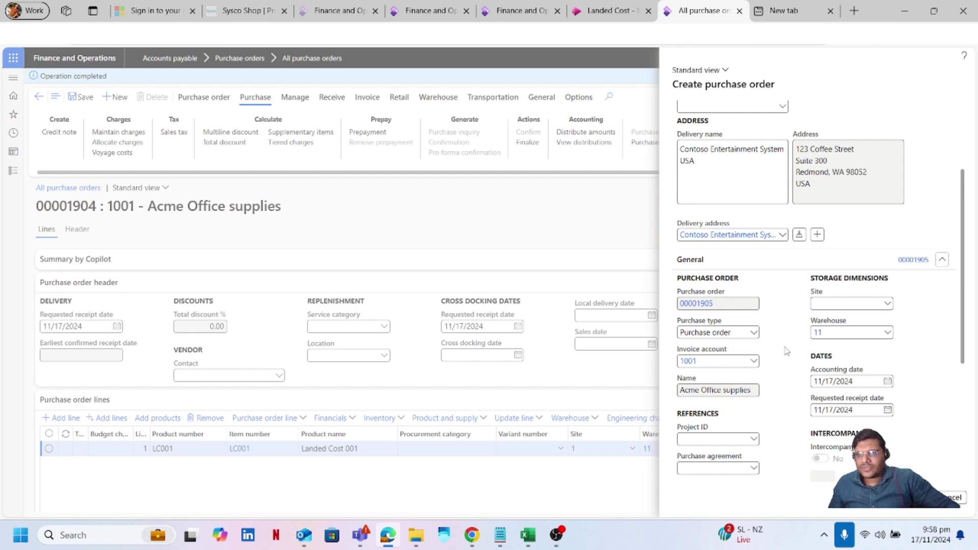
pyautogui.scroll(-5, 924, 346)
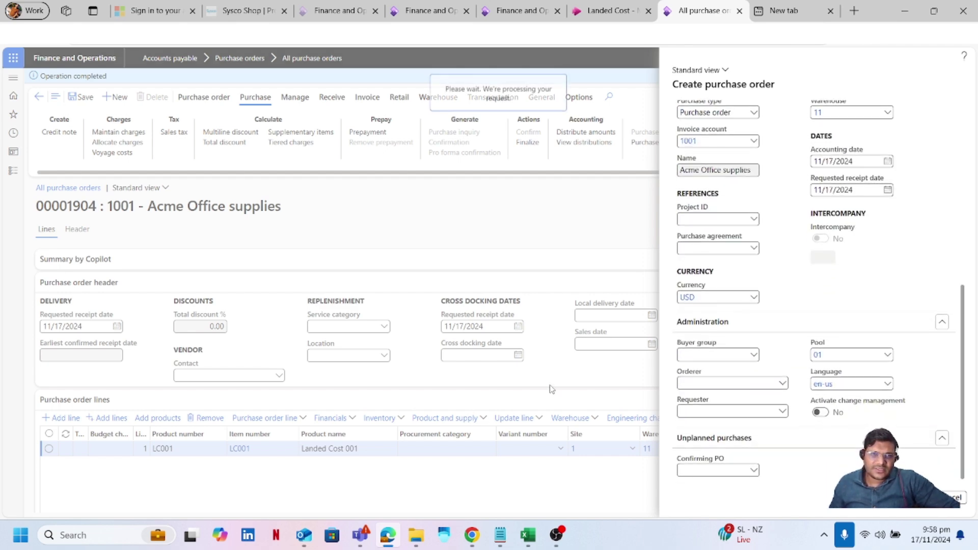
# Step: Fill in the second order's line with item LC002 and a quantity of 20
pyautogui.click(257, 453)
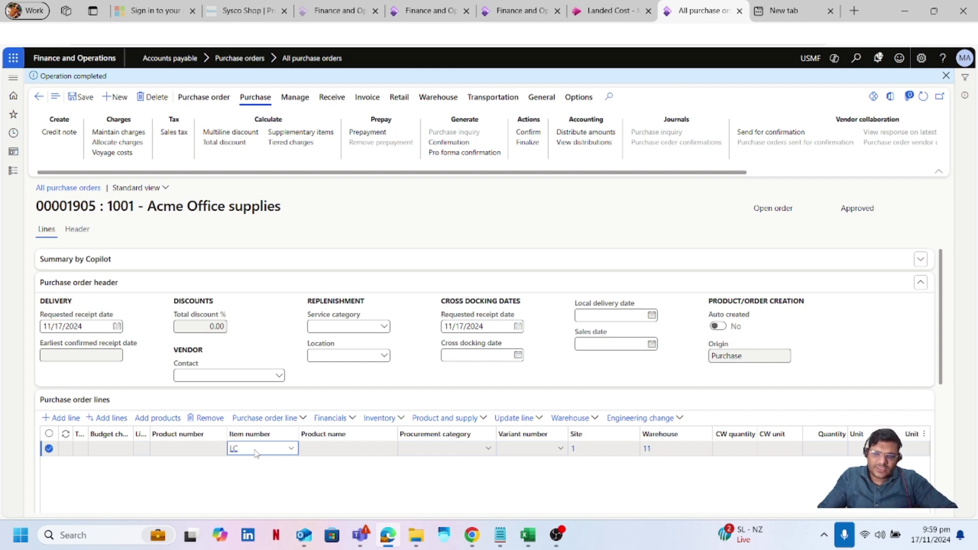
pyautogui.write('LC002')
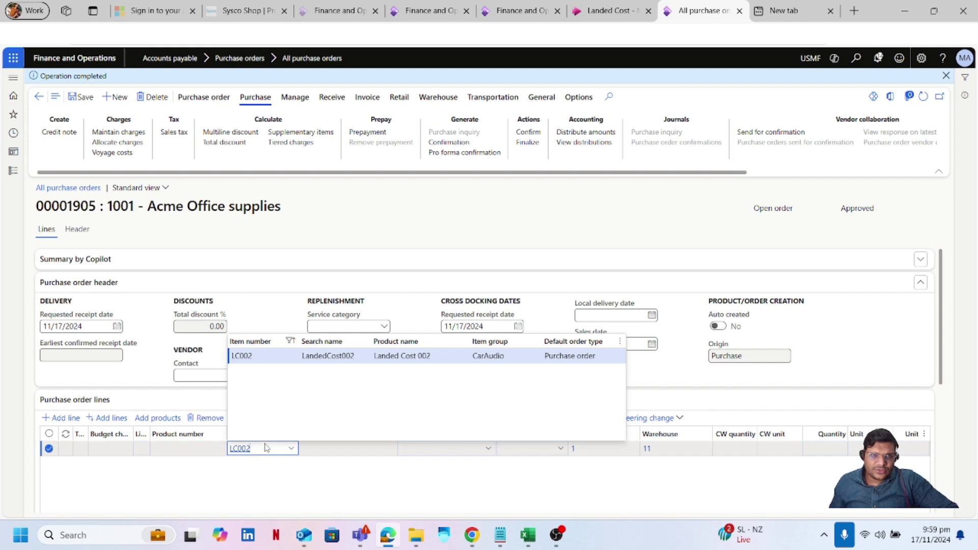
pyautogui.click(269, 355)
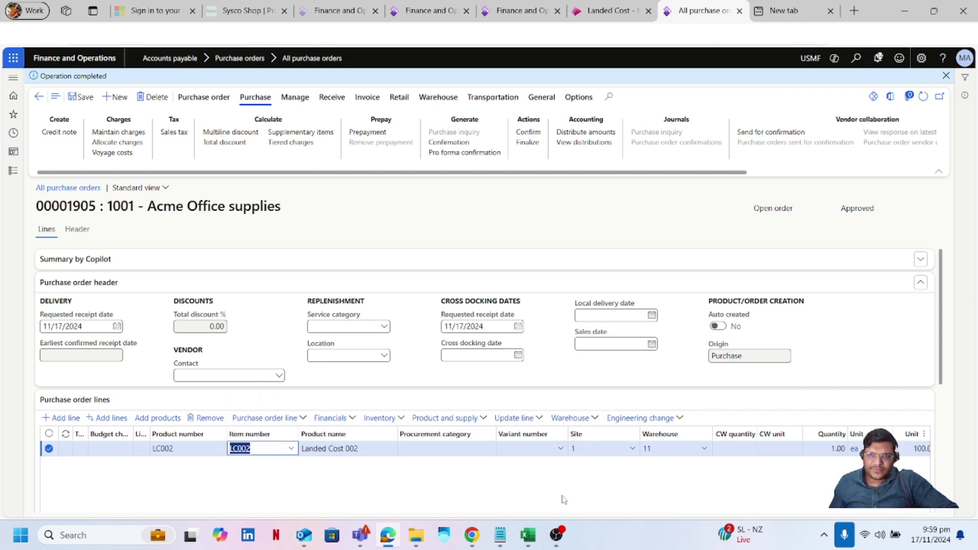
pyautogui.click(830, 449)
pyautogui.write('2')
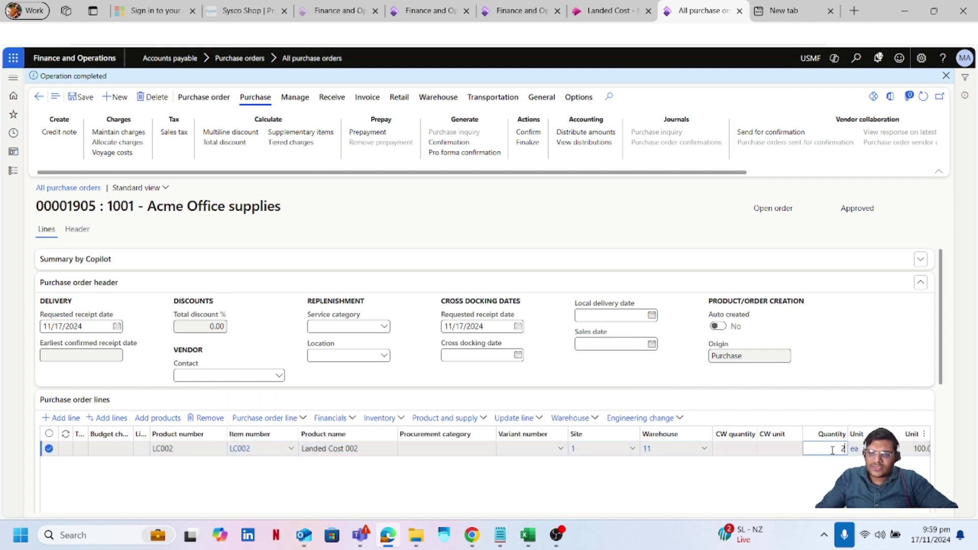
pyautogui.write('0')
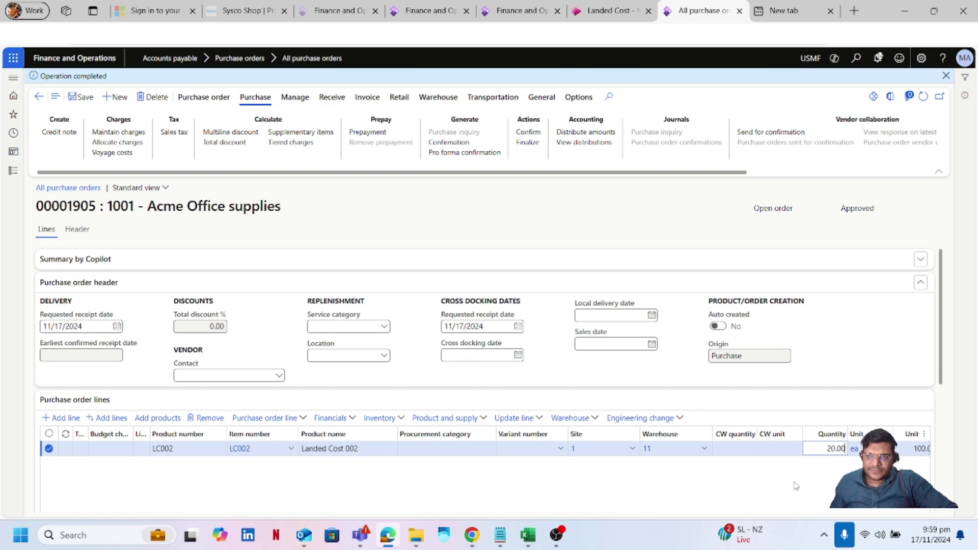
# Step: Save the purchase order for item LC002 and confirm it despite the missing vendor confirmation of its latest version
pyautogui.click(88, 98)
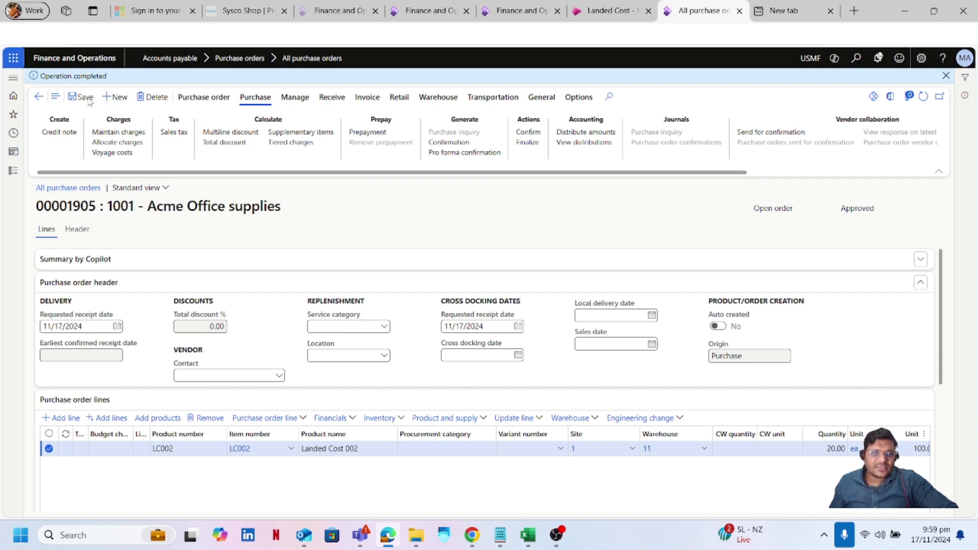
pyautogui.click(528, 133)
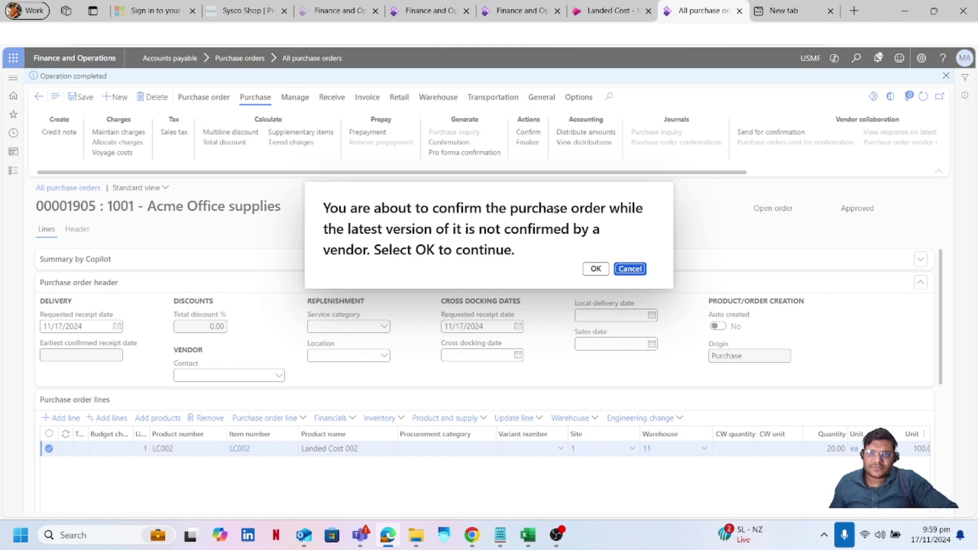
pyautogui.click(595, 269)
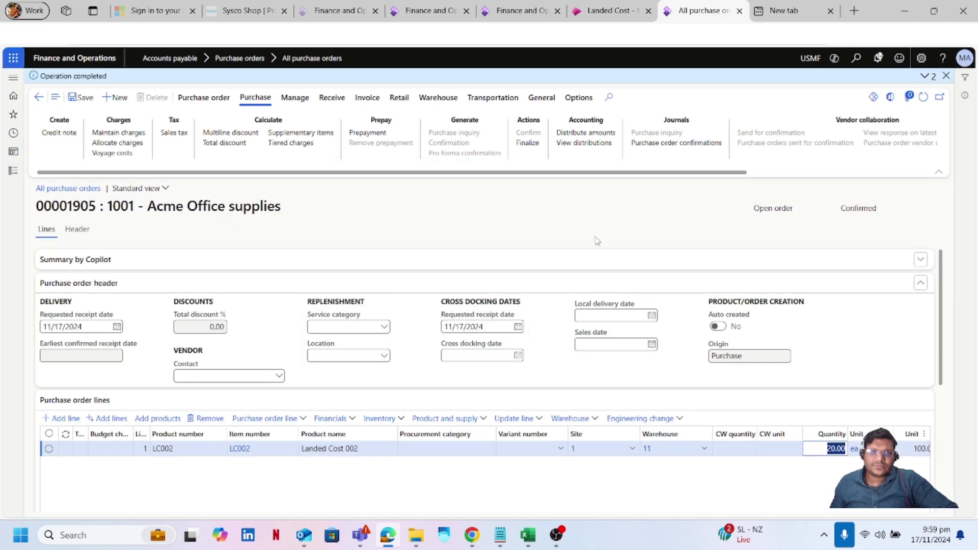
# Step: Open the list of all voyages in the Landed cost module
pyautogui.click(13, 171)
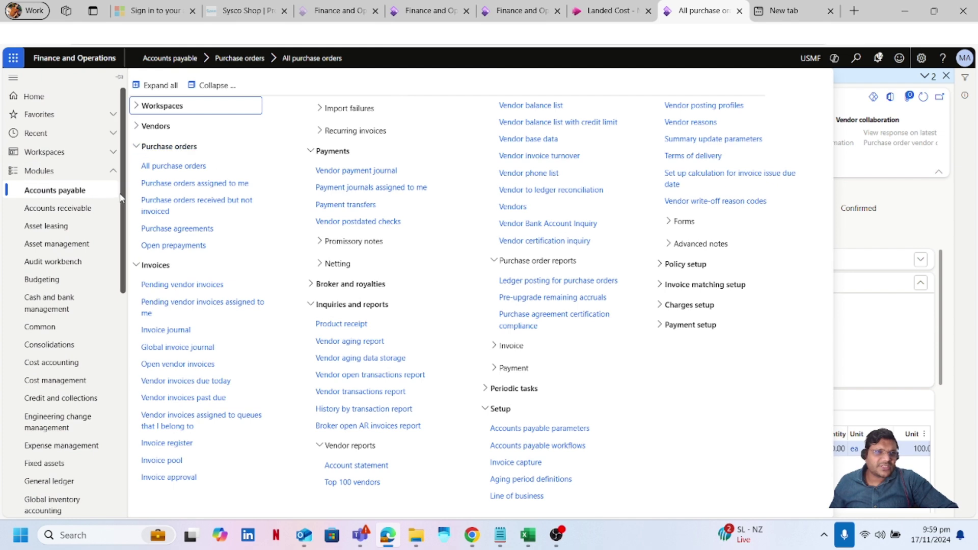
pyautogui.scroll(-1, 114, 210)
pyautogui.scroll(-1, 114, 210)
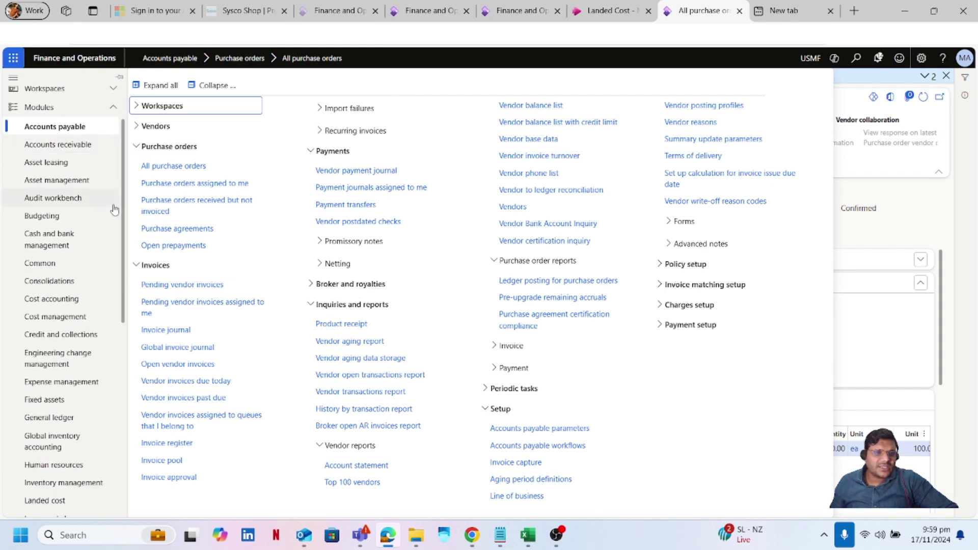
pyautogui.scroll(-5, 114, 210)
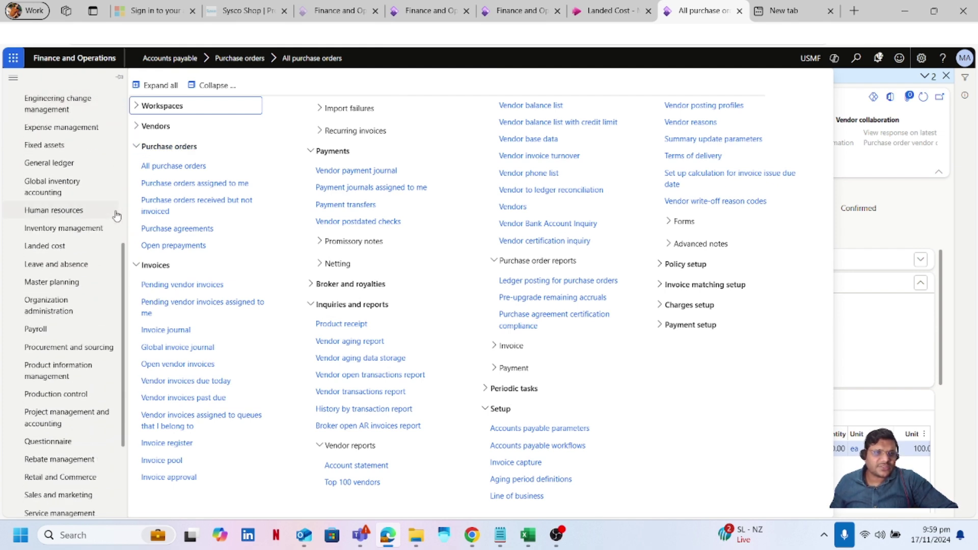
pyautogui.click(85, 248)
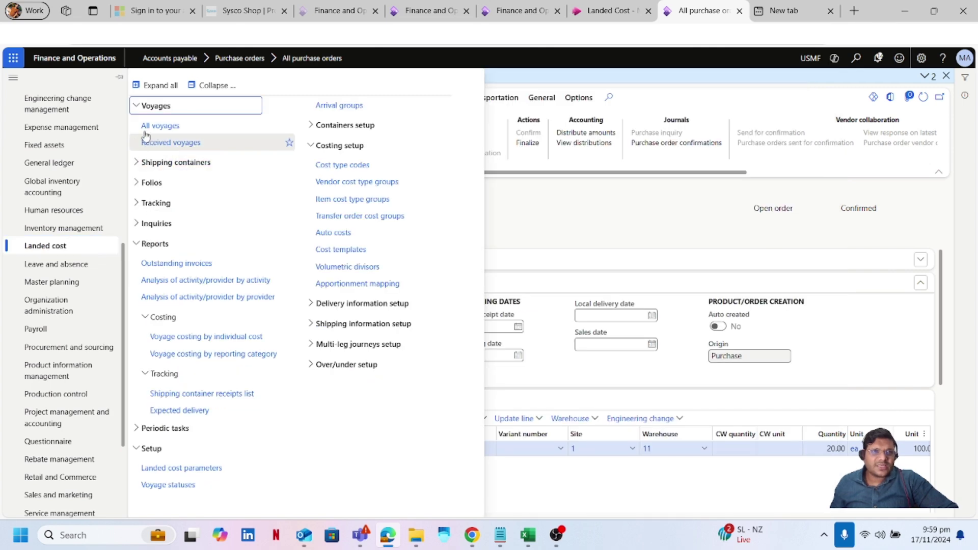
pyautogui.click(160, 127)
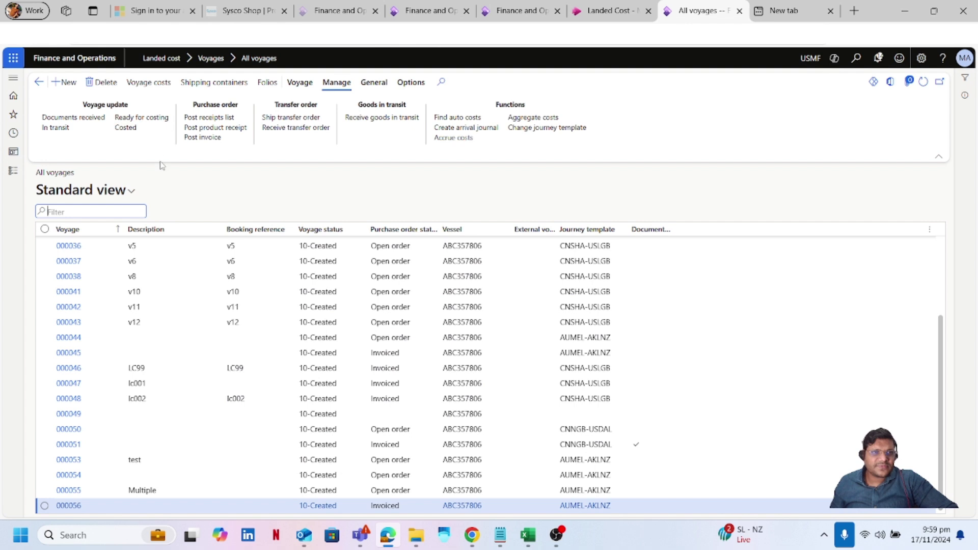
# Step: Create a voyage described as "Multiple POs - Voyage" with vessel ABC357806 and journey template AUMEL-AKLNZ
pyautogui.click(70, 87)
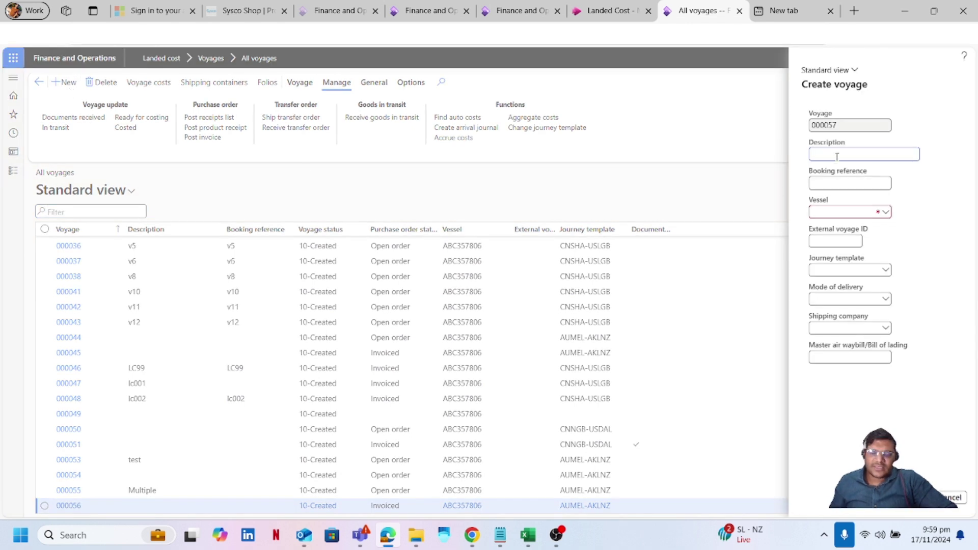
pyautogui.write('Multiple')
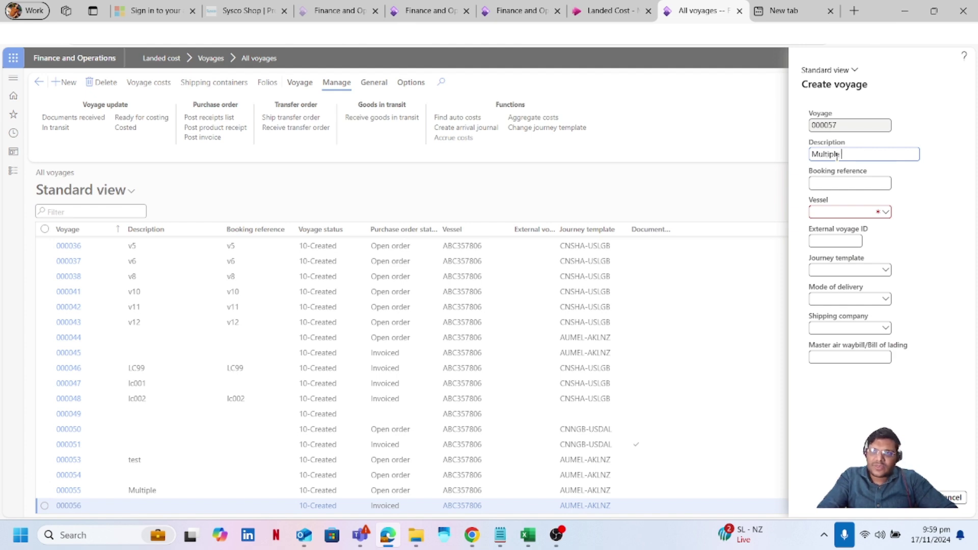
pyautogui.write(' POs -')
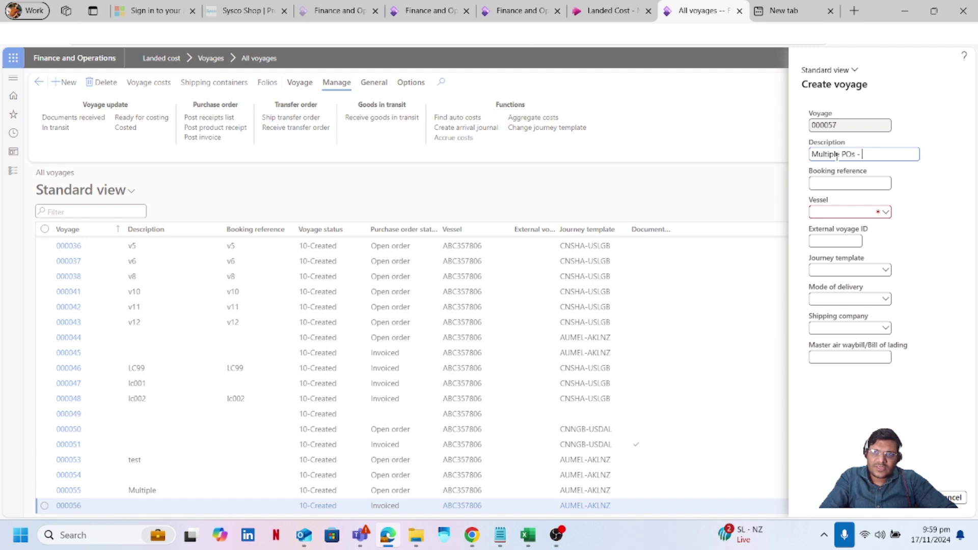
pyautogui.write(' Voyage')
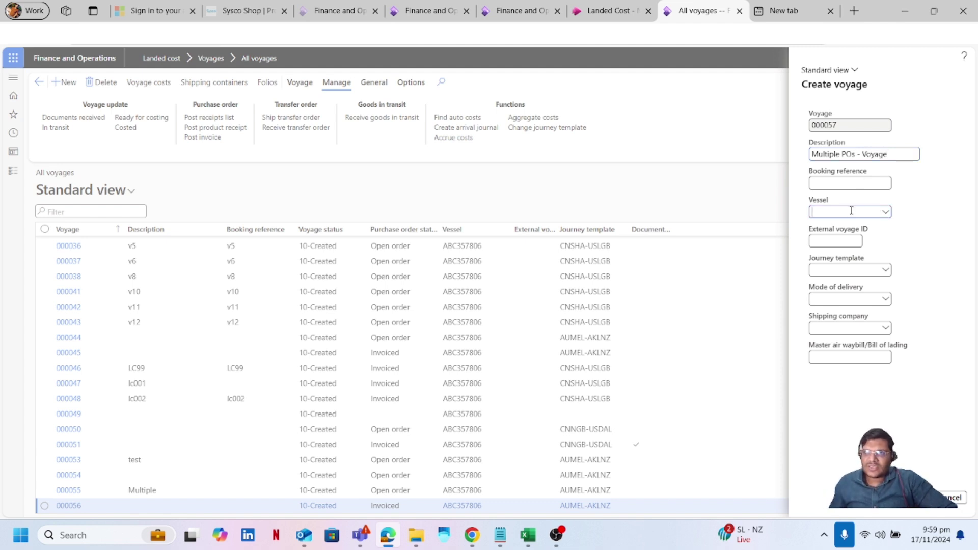
pyautogui.click(886, 213)
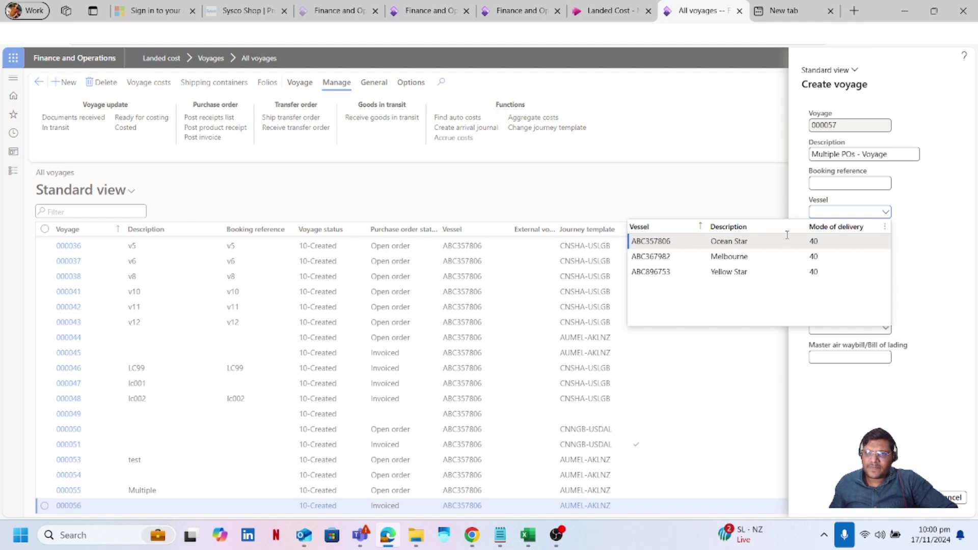
pyautogui.click(769, 240)
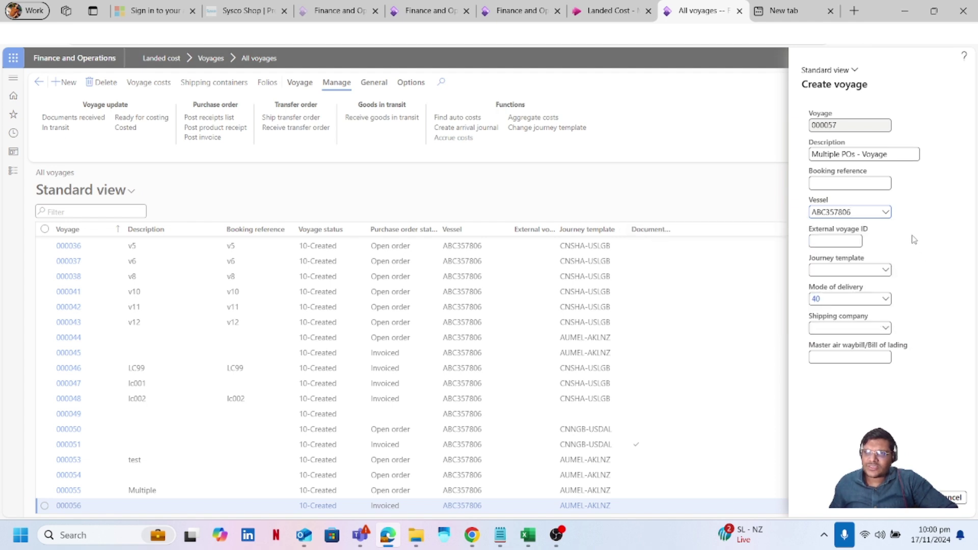
pyautogui.click(886, 270)
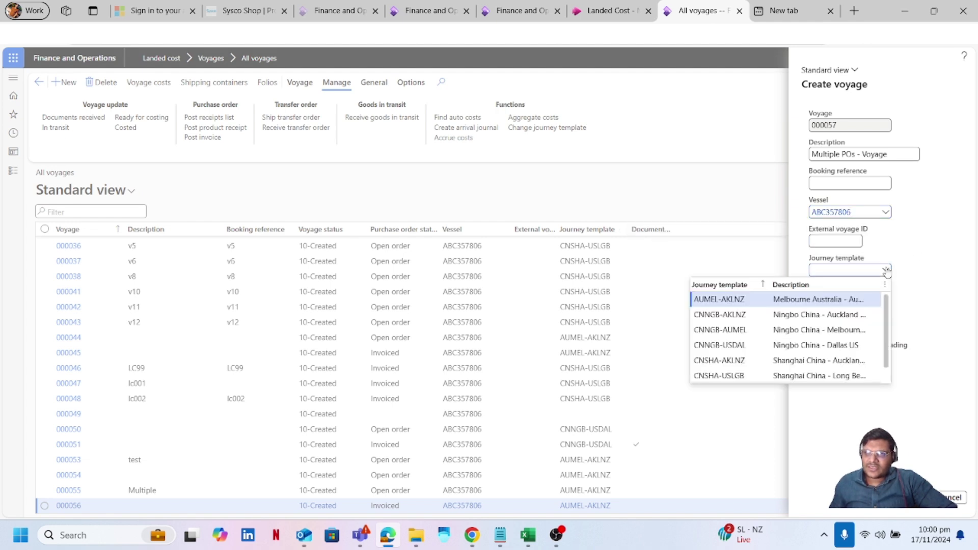
pyautogui.click(750, 300)
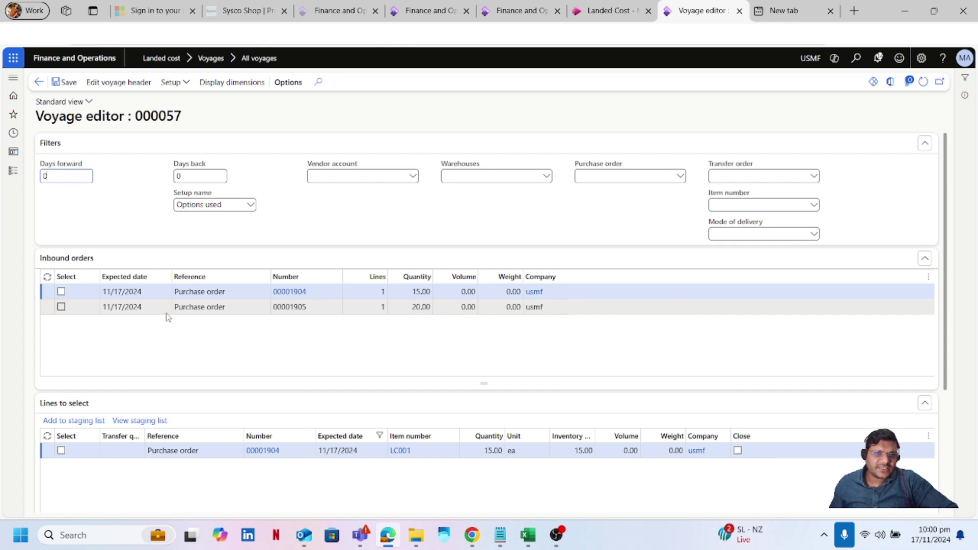
# Step: Select both inbound purchase orders, add their lines to the voyage's staging list, and view that list
pyautogui.click(61, 291)
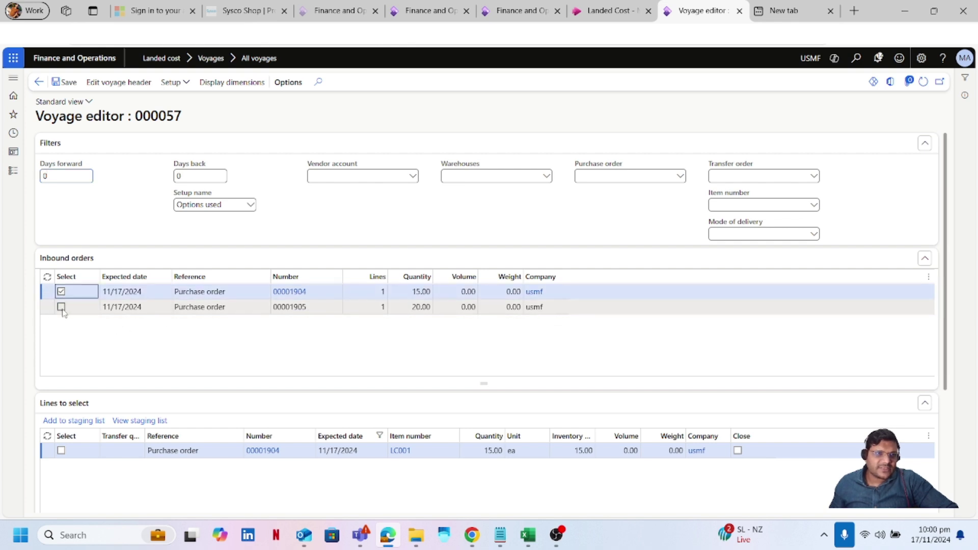
pyautogui.click(61, 306)
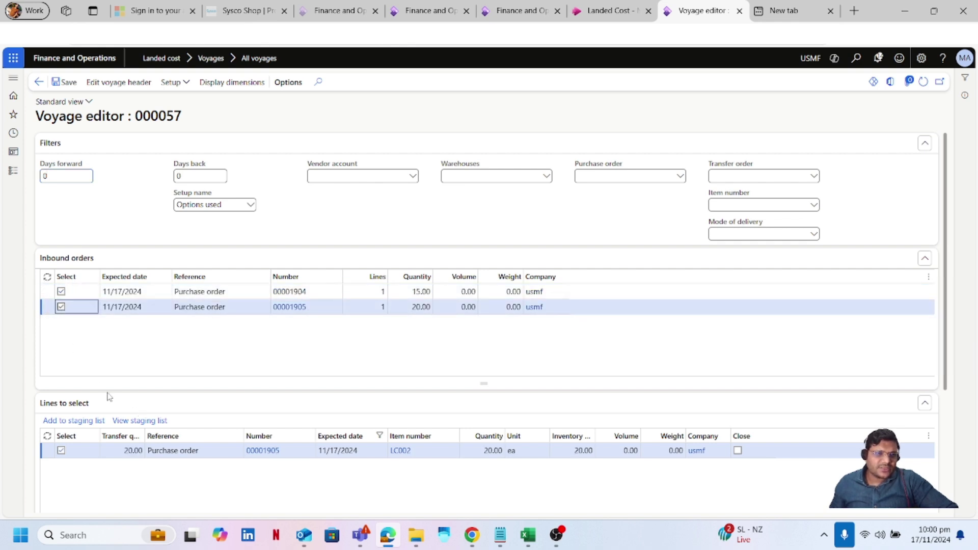
pyautogui.click(85, 421)
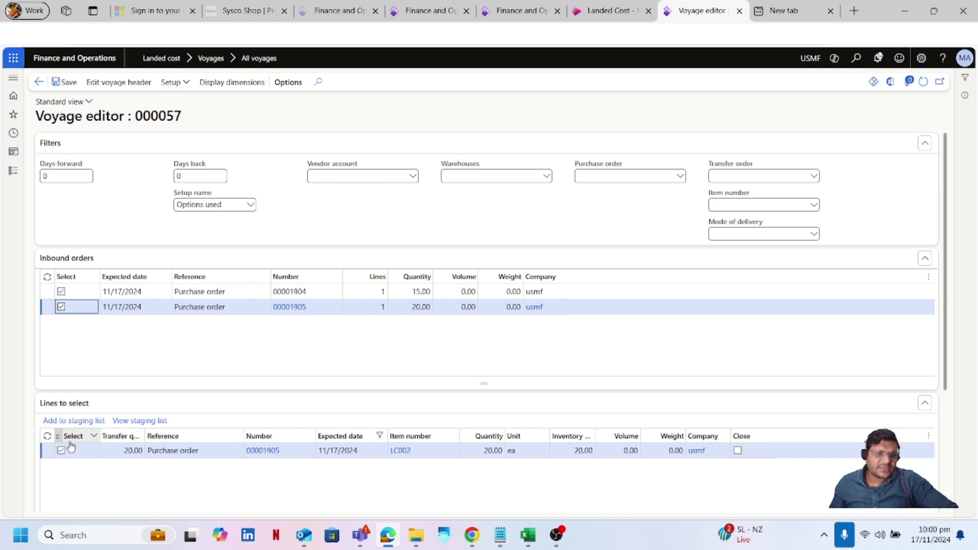
pyautogui.click(81, 422)
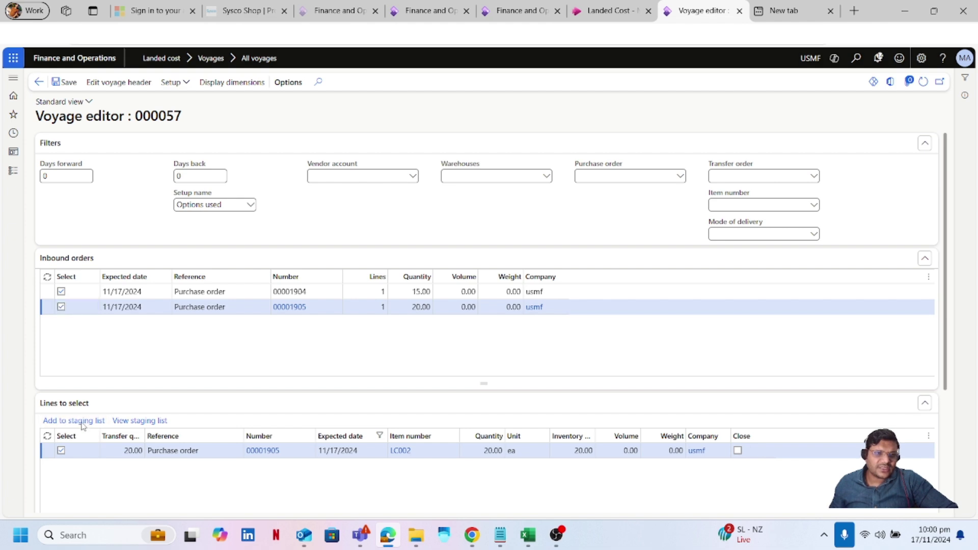
pyautogui.click(141, 436)
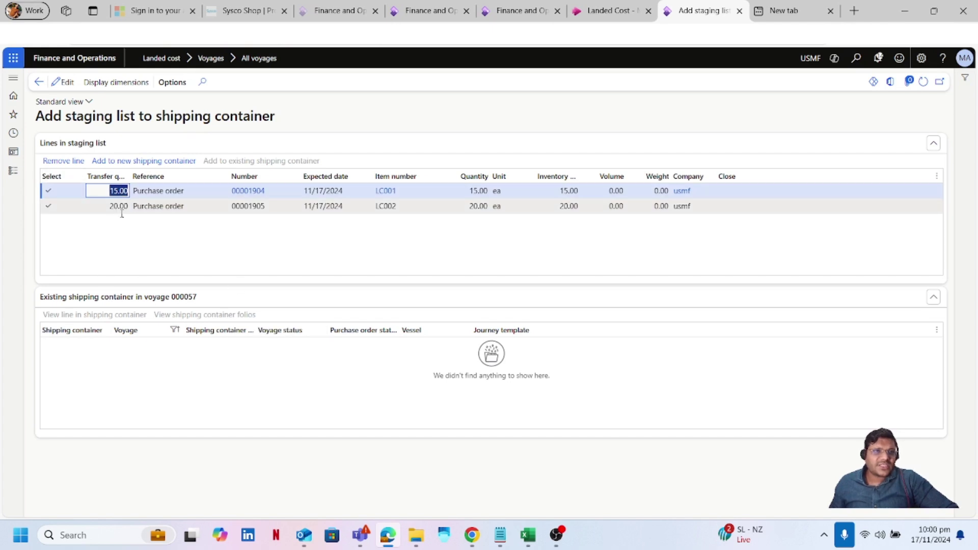
# Step: Add the staged lines to a new shipping container, ECMU4657496, with a ship date of 11/17/2024
pyautogui.click(151, 162)
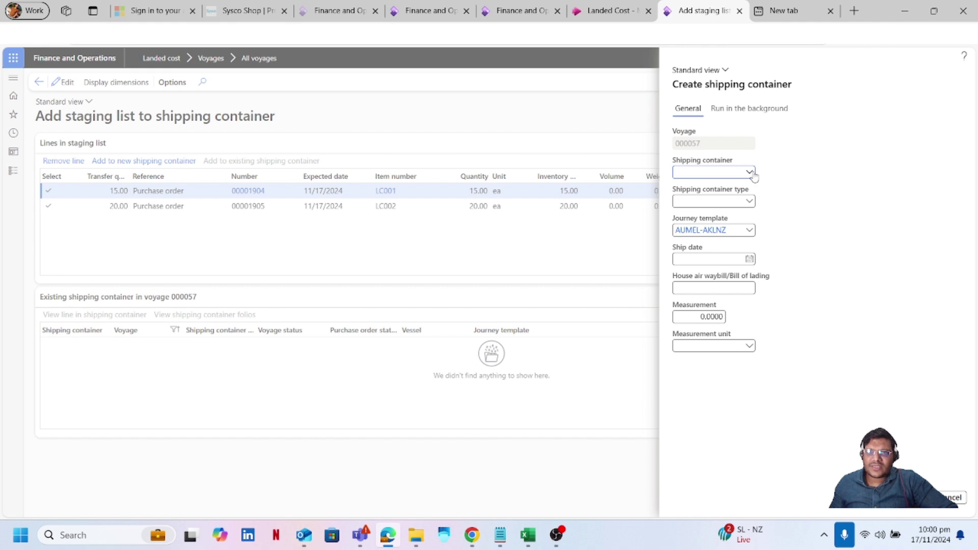
pyautogui.click(752, 172)
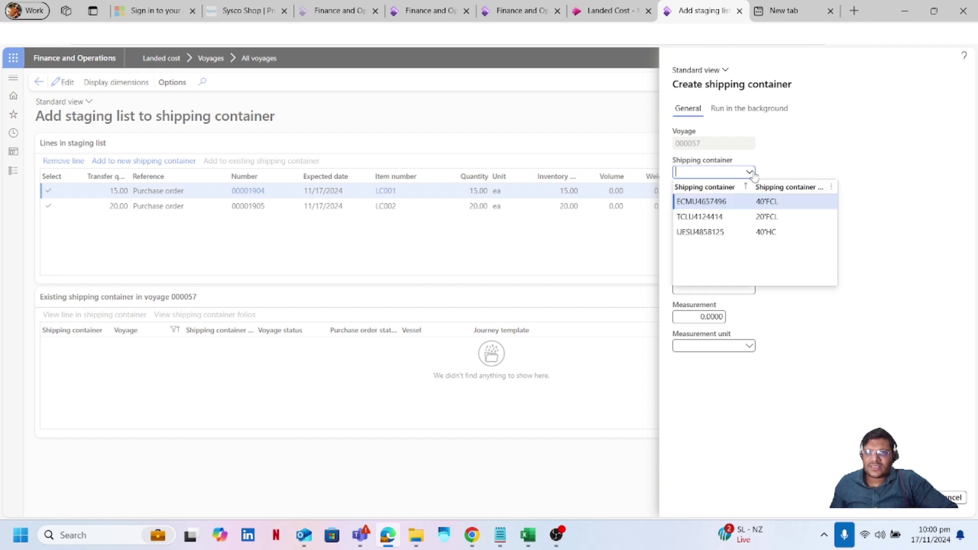
pyautogui.click(737, 201)
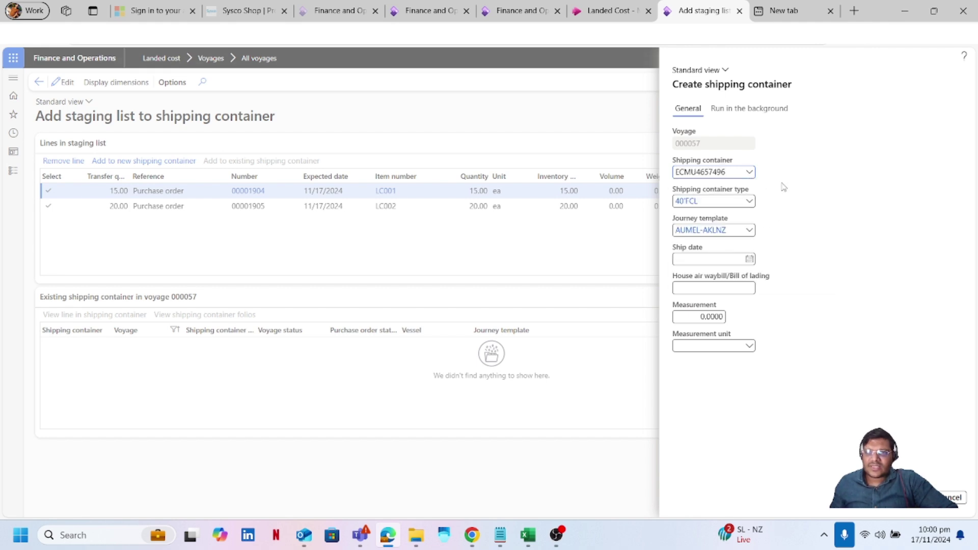
pyautogui.click(749, 258)
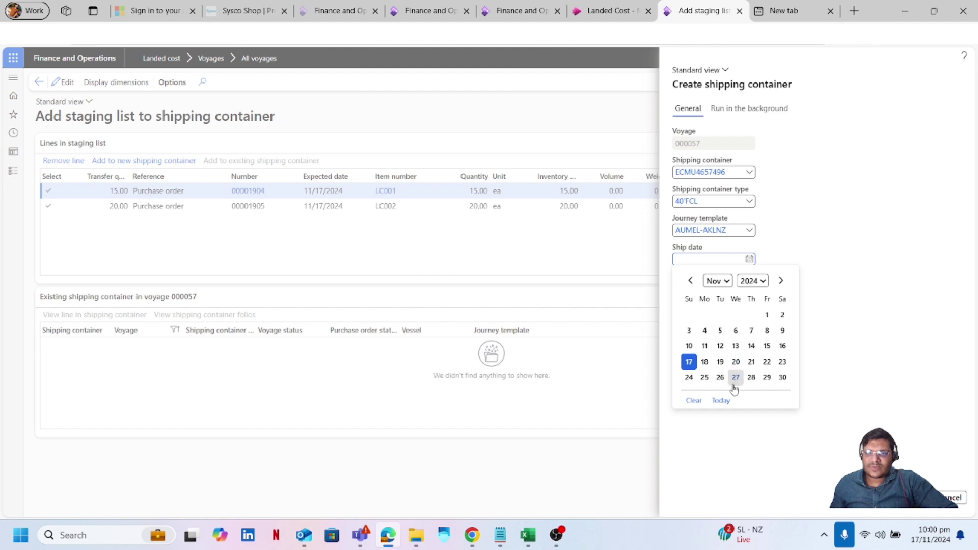
pyautogui.click(721, 401)
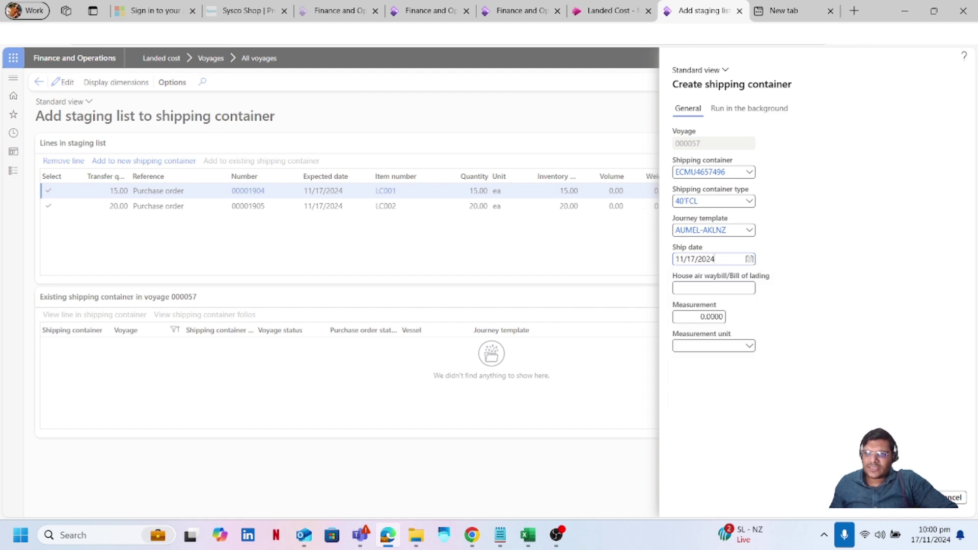
pyautogui.click(915, 497)
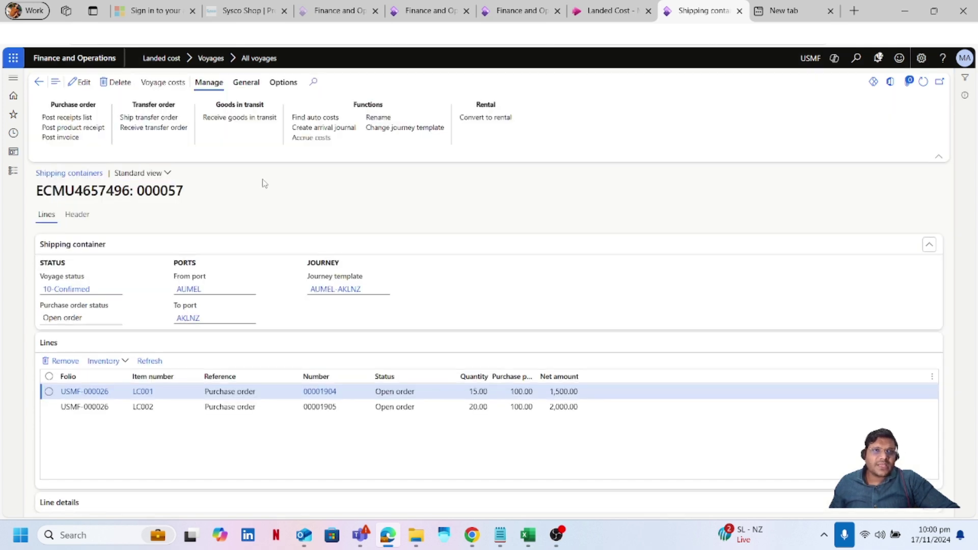
# Step: Open the shipping container's costs inquiry and display the costs by voyage instead of by reference
pyautogui.click(248, 83)
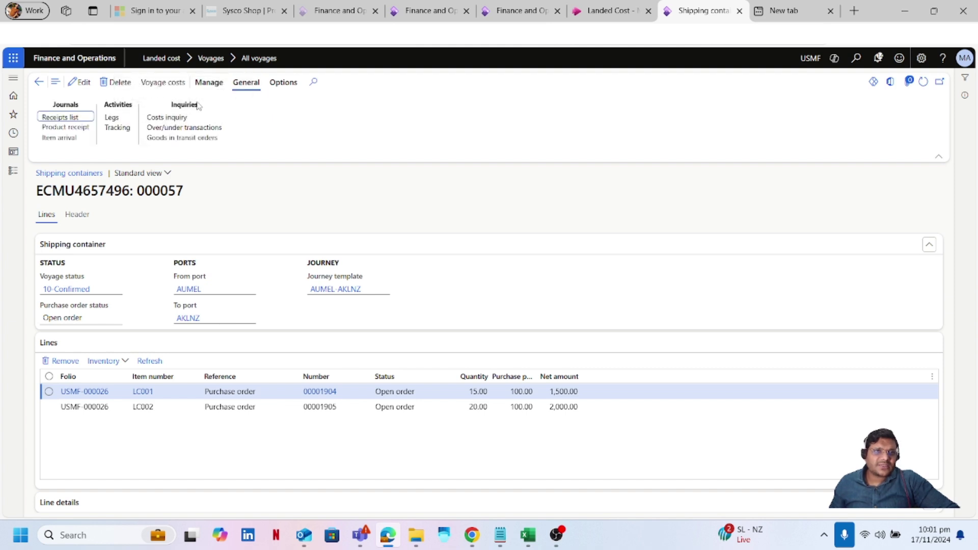
pyautogui.click(170, 118)
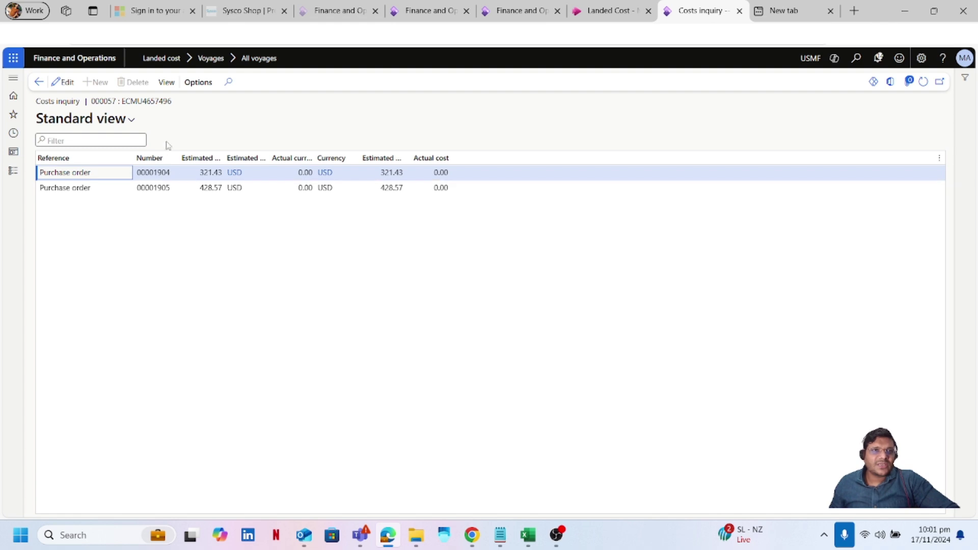
pyautogui.click(167, 84)
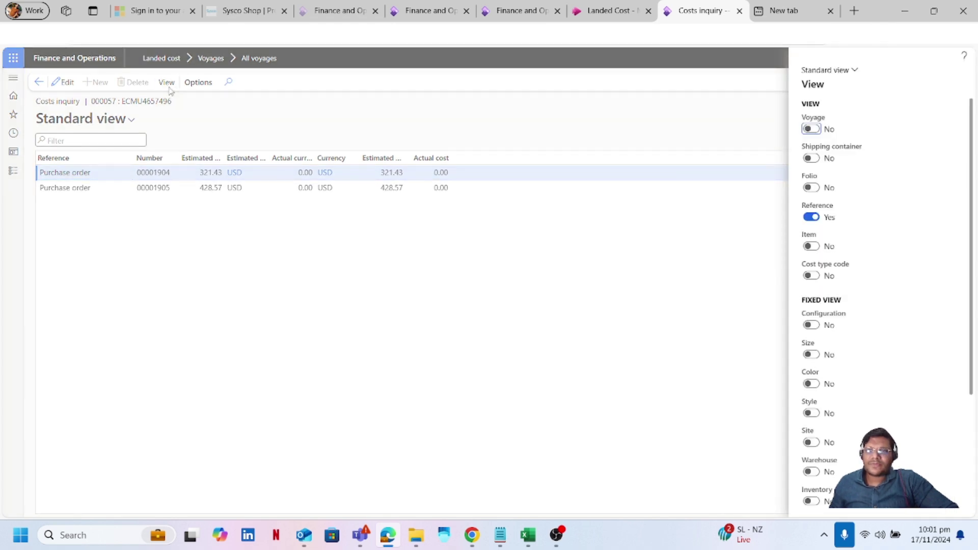
pyautogui.click(811, 217)
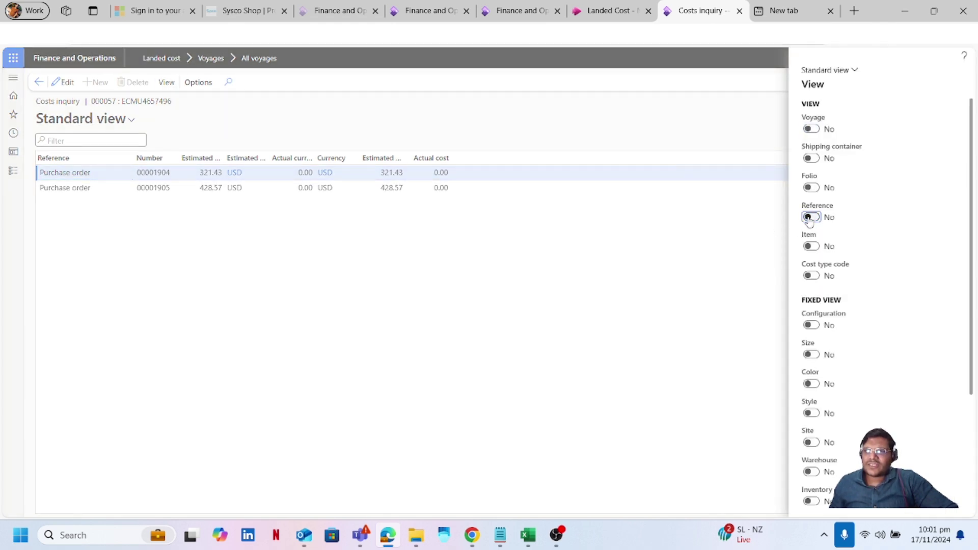
pyautogui.click(814, 129)
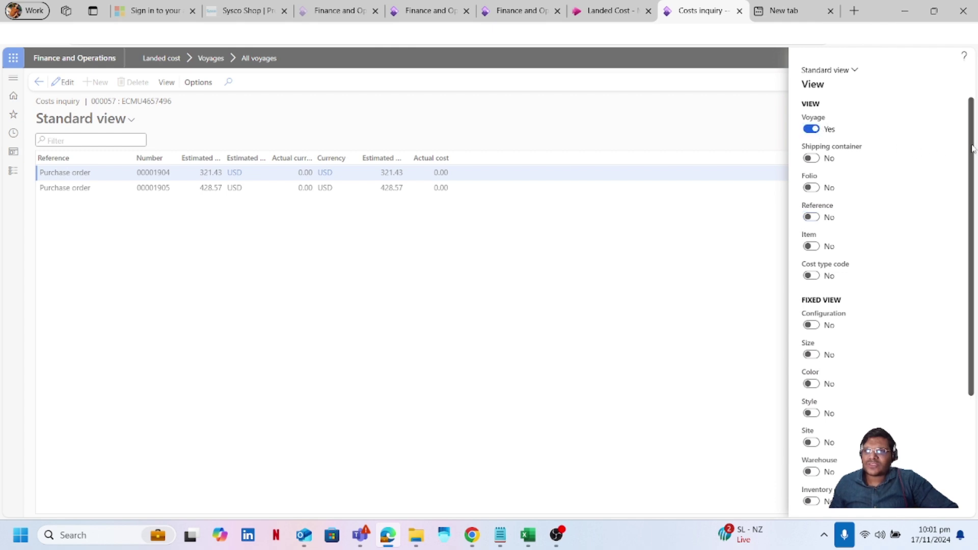
pyautogui.moveTo(972, 148); pyautogui.dragTo(968, 419)
pyautogui.click(907, 508)
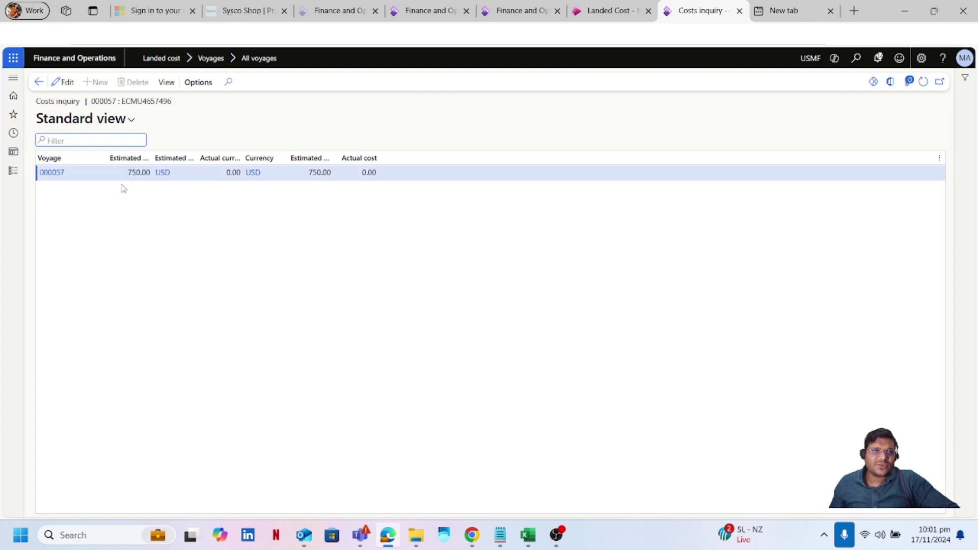
# Step: Display the container's costs inquiry by item instead of by voyage
pyautogui.click(167, 82)
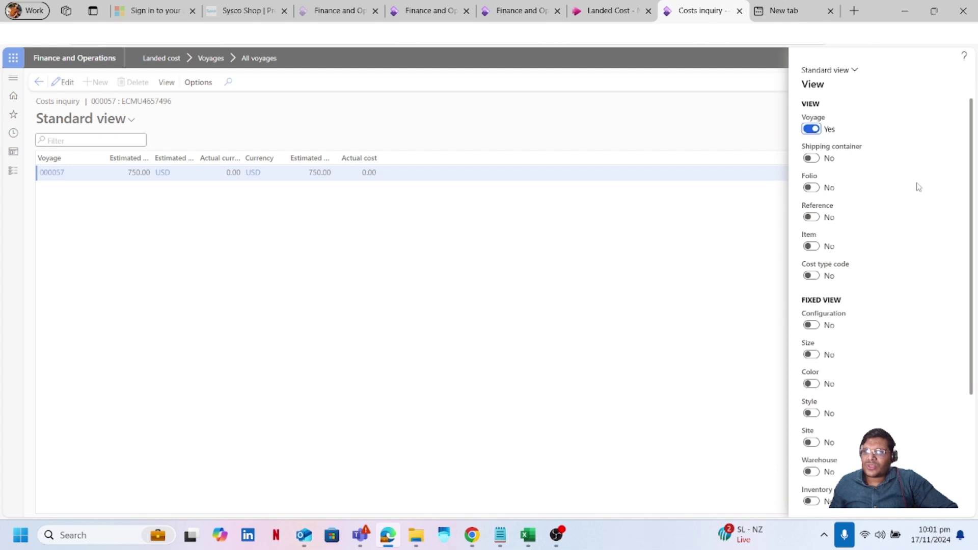
pyautogui.click(811, 129)
pyautogui.click(813, 247)
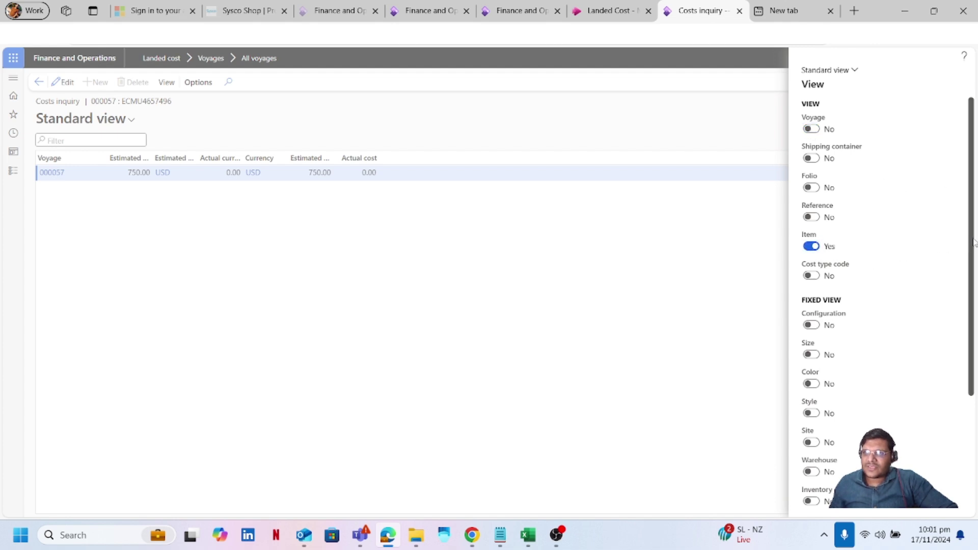
pyautogui.moveTo(974, 243); pyautogui.dragTo(973, 380)
pyautogui.click(907, 507)
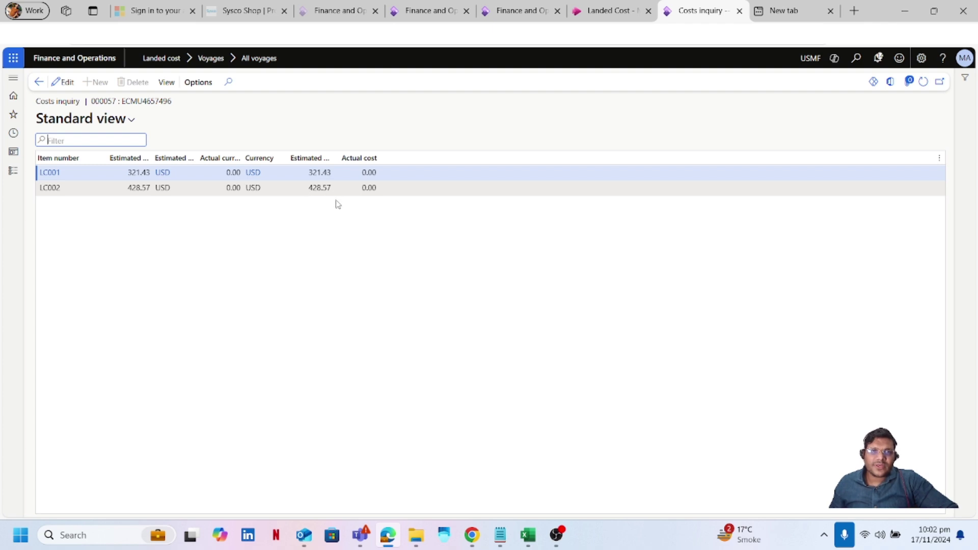
# Step: Display the container's costs inquiry by cost type code instead of by item
pyautogui.click(169, 83)
pyautogui.click(808, 247)
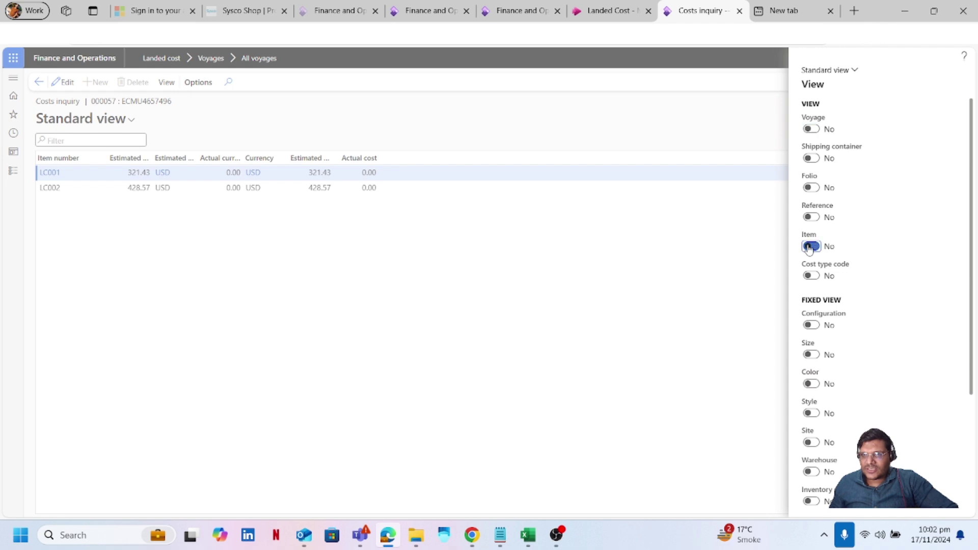
pyautogui.click(811, 276)
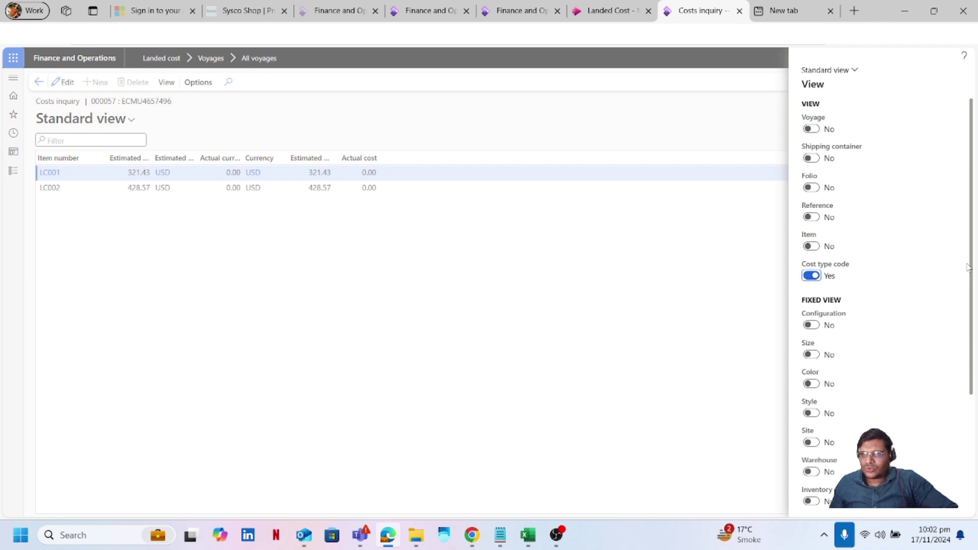
pyautogui.moveTo(974, 263); pyautogui.dragTo(970, 388)
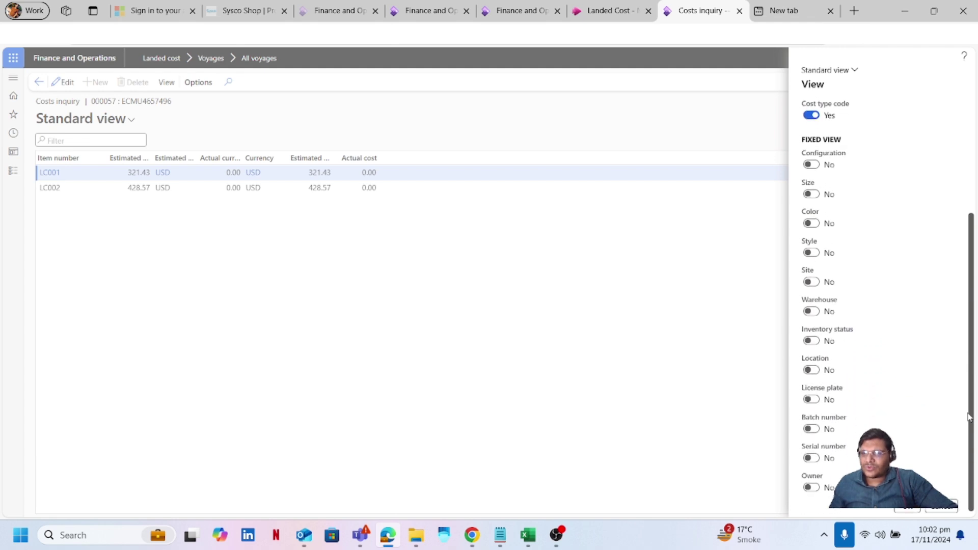
pyautogui.click(907, 508)
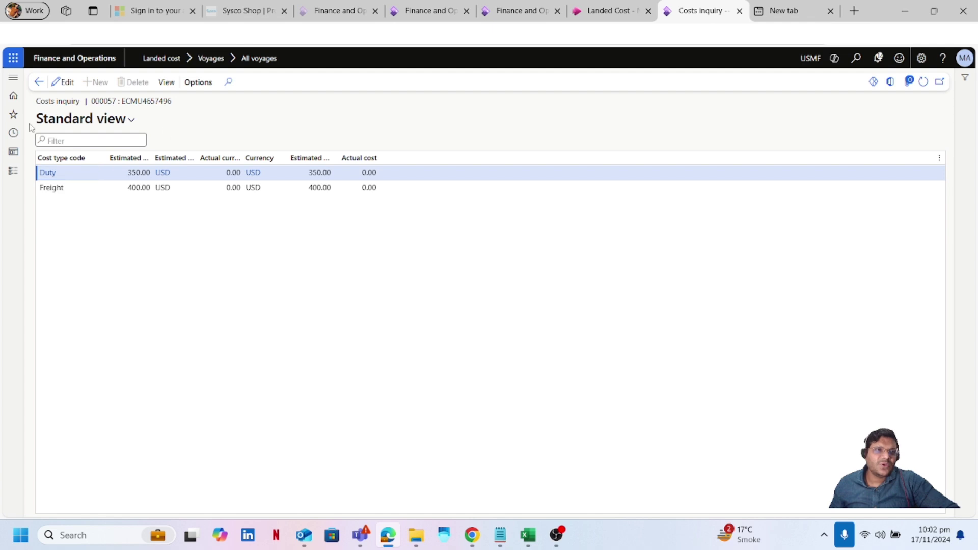
# Step: Return to the shipping container and view the voyage costs with line LC001 selected and again with line LC002 selected
pyautogui.click(39, 82)
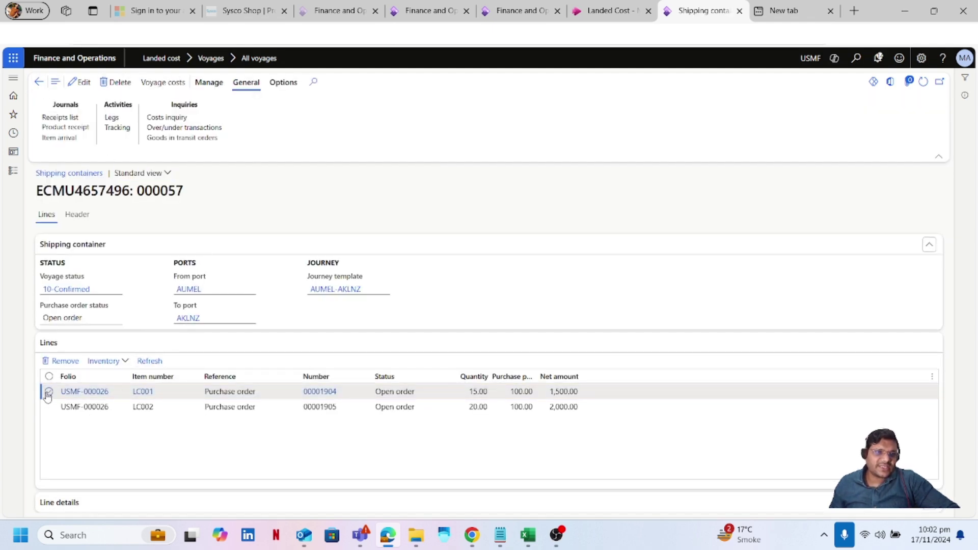
pyautogui.click(49, 391)
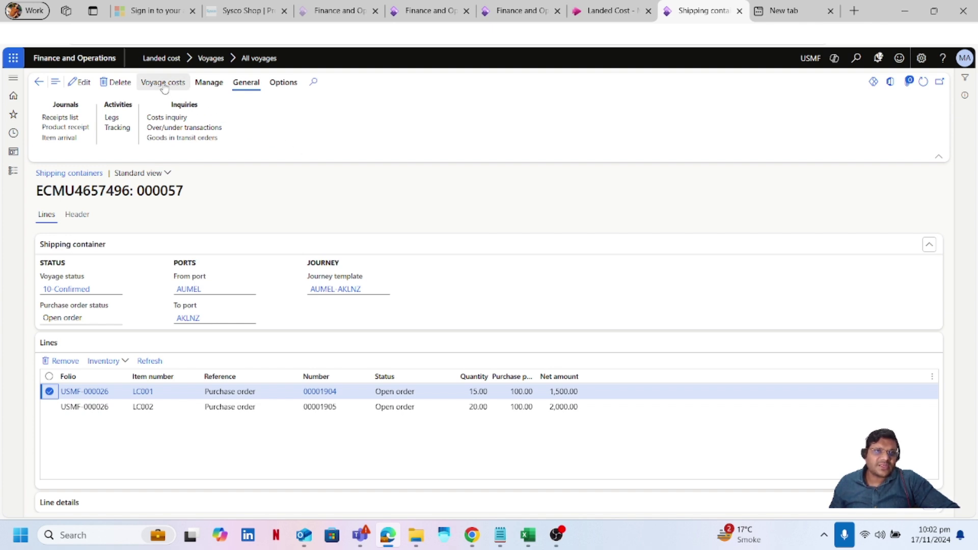
pyautogui.click(164, 85)
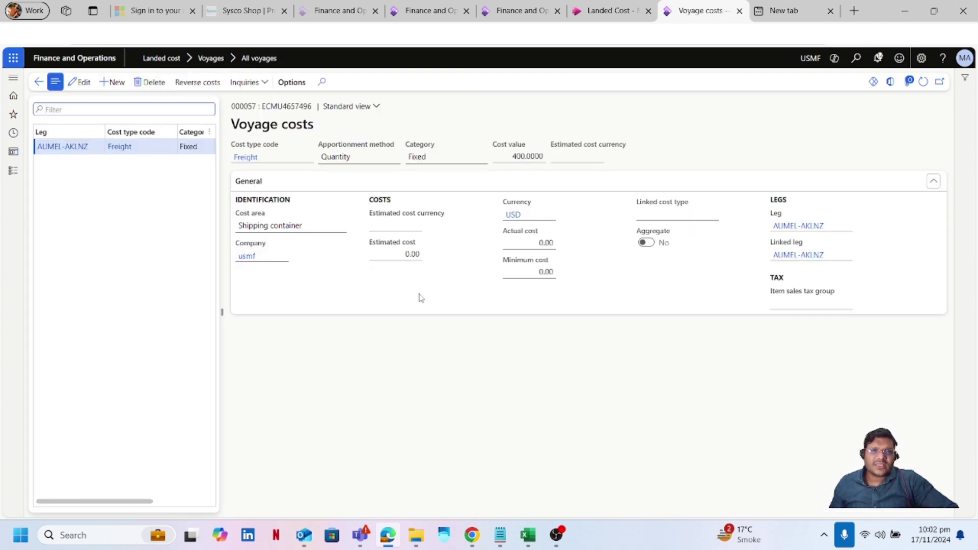
pyautogui.click(39, 81)
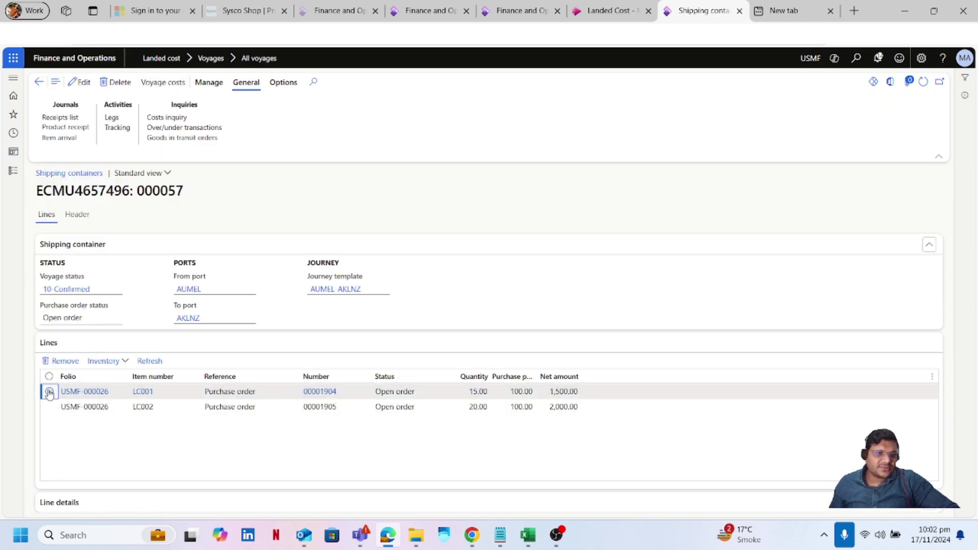
pyautogui.click(49, 407)
pyautogui.click(162, 83)
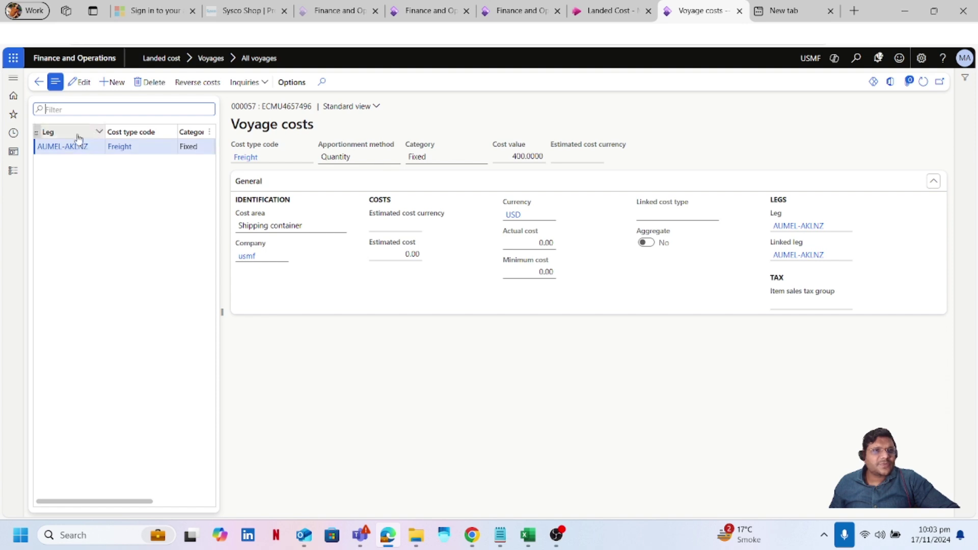
pyautogui.click(38, 83)
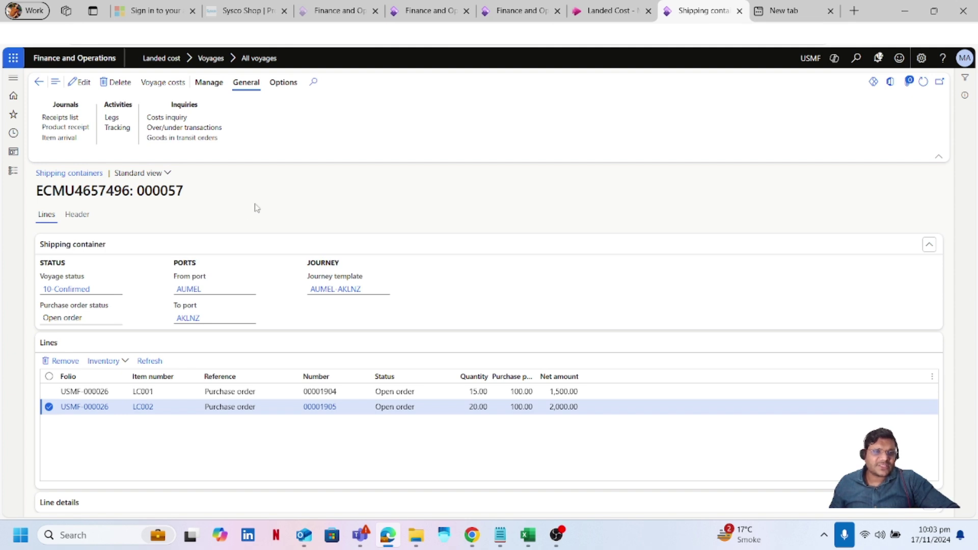
# Step: Post the vendor invoices for the container's two purchase orders, using invoice number 984552168 for the first and 587421369 for the second
pyautogui.click(49, 406)
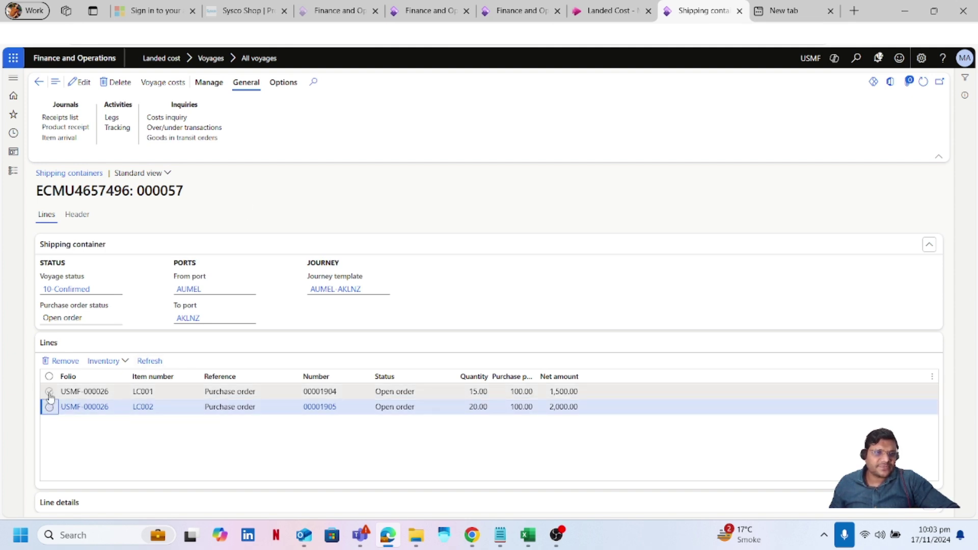
pyautogui.click(49, 392)
pyautogui.click(208, 83)
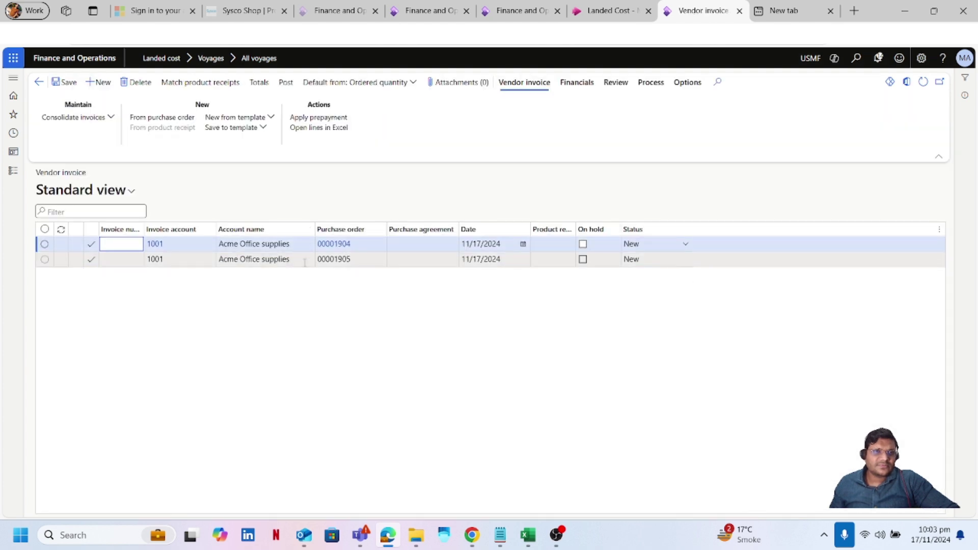
pyautogui.click(117, 245)
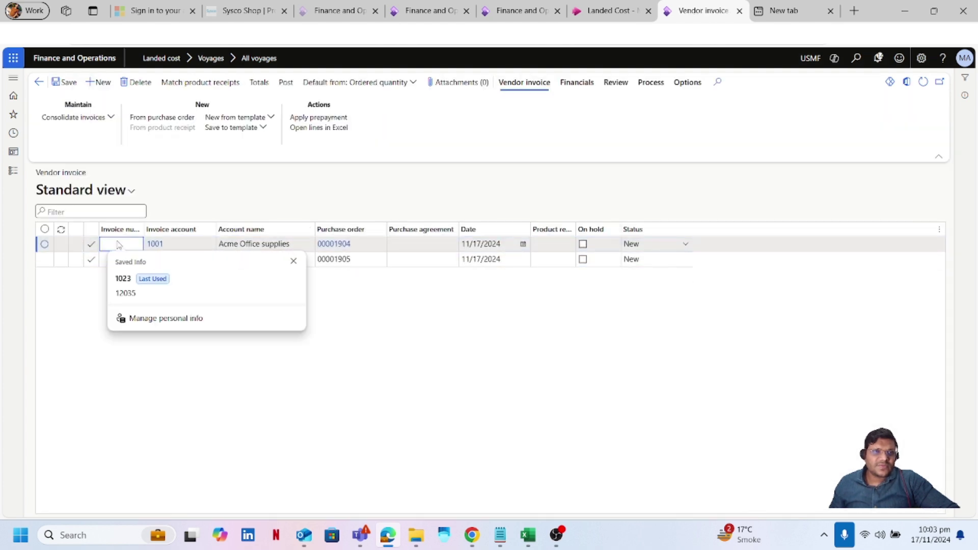
pyautogui.write('9845521')
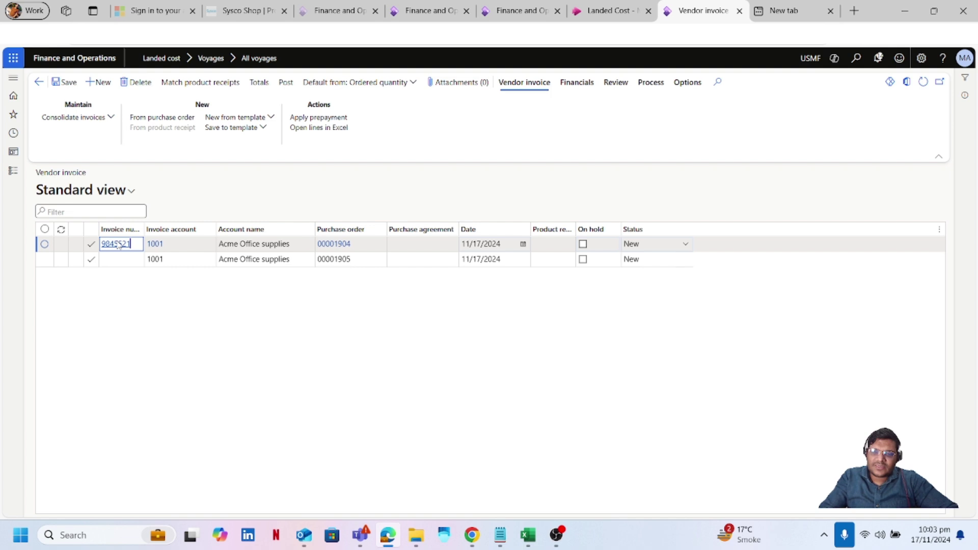
pyautogui.write('68')
pyautogui.click(122, 259)
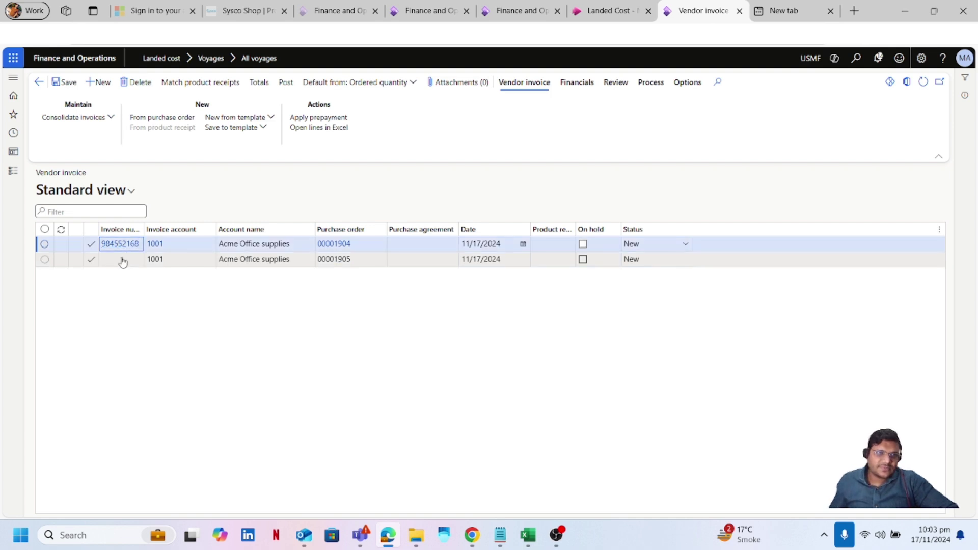
pyautogui.write('58742336')
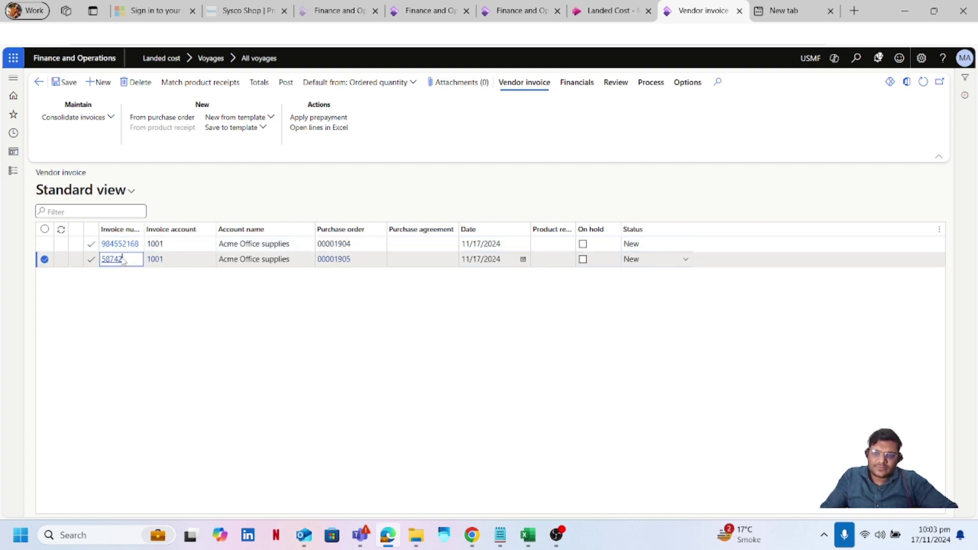
pyautogui.write('9')
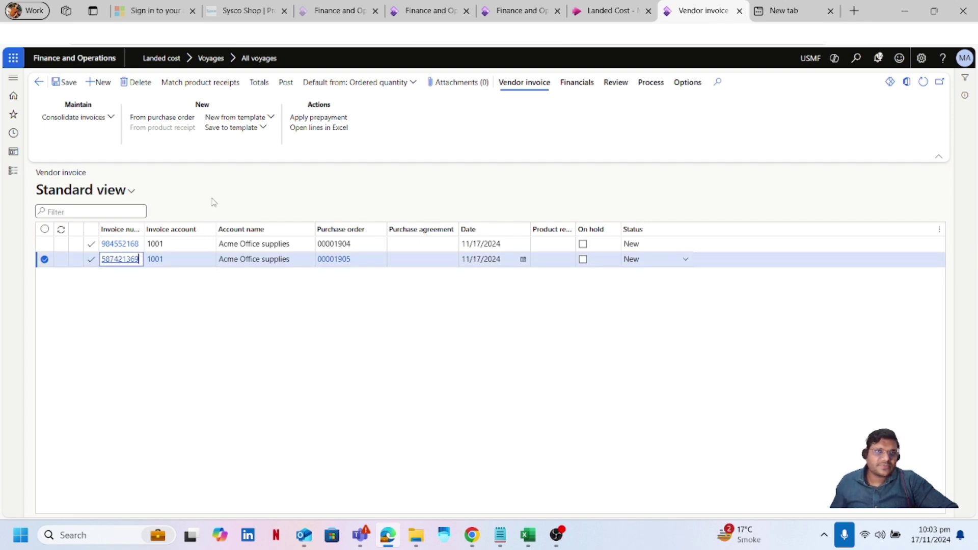
pyautogui.click(287, 86)
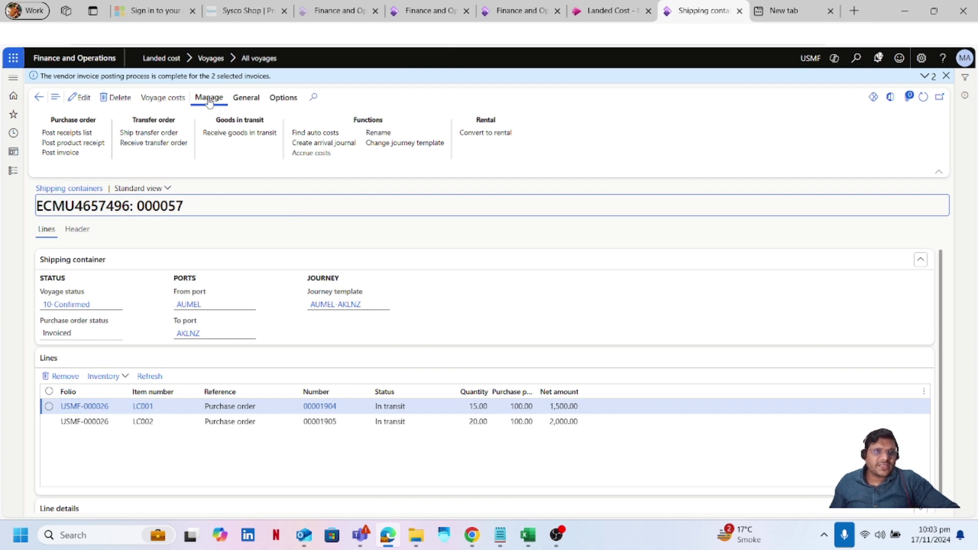
# Step: Review the container's voyage costs after invoicing, and open its costs inquiry with the Actual cost column widened
pyautogui.click(171, 102)
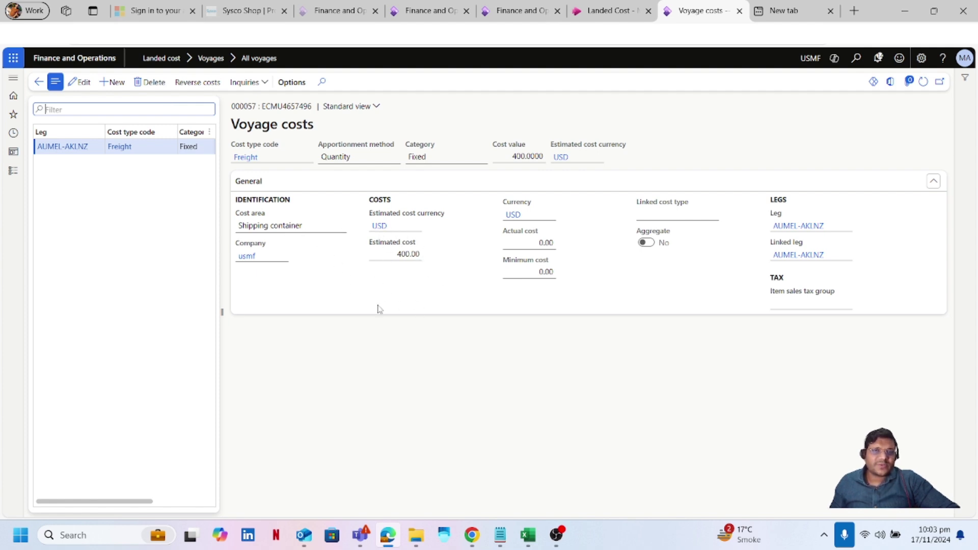
pyautogui.click(39, 84)
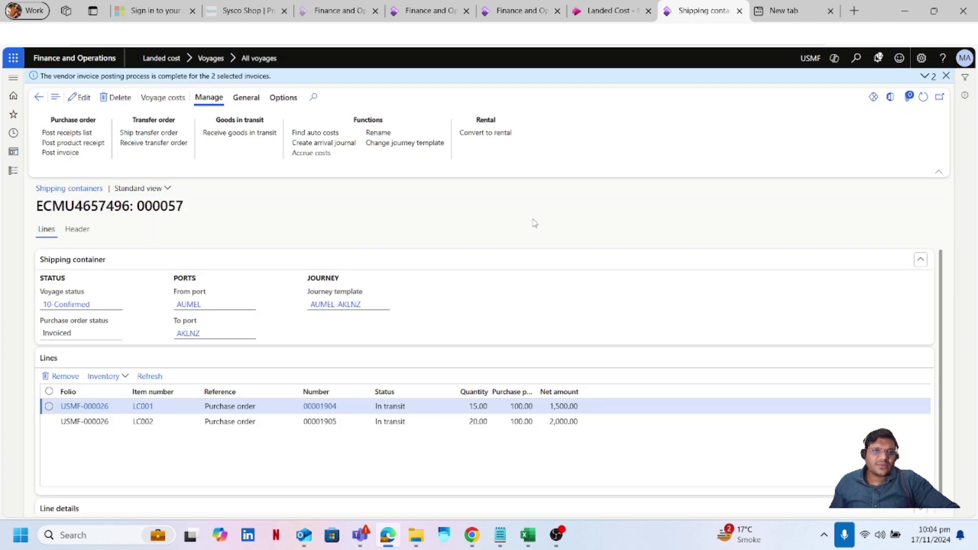
pyautogui.click(246, 97)
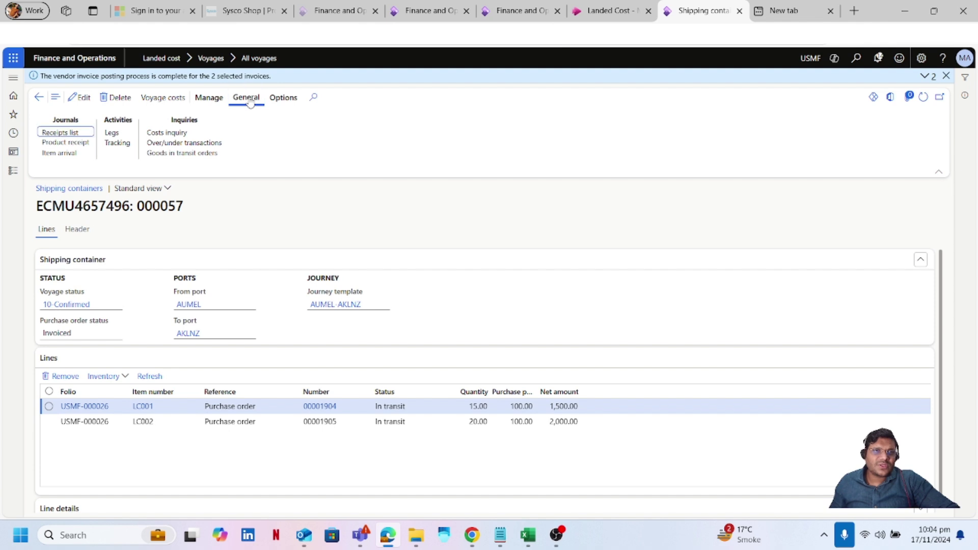
pyautogui.click(178, 134)
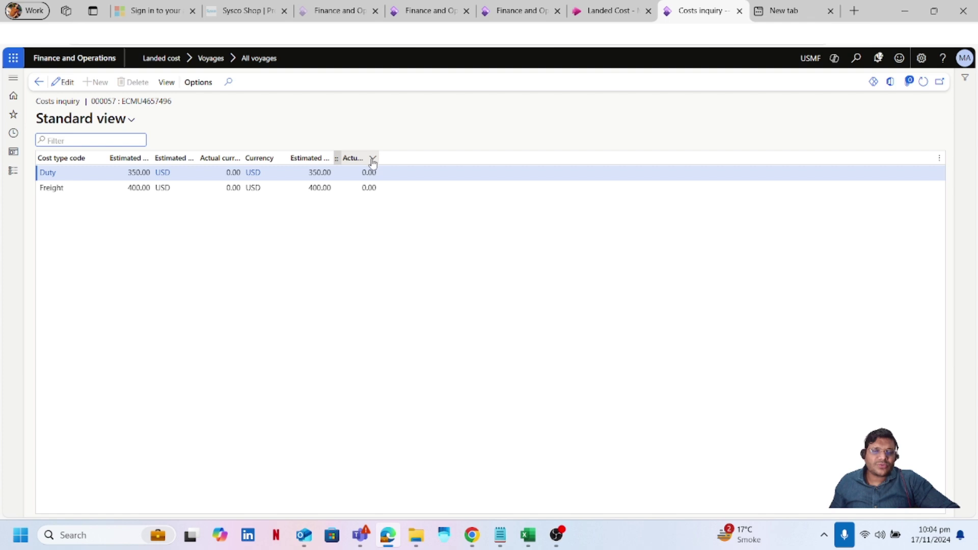
pyautogui.moveTo(379, 158); pyautogui.dragTo(412, 158)
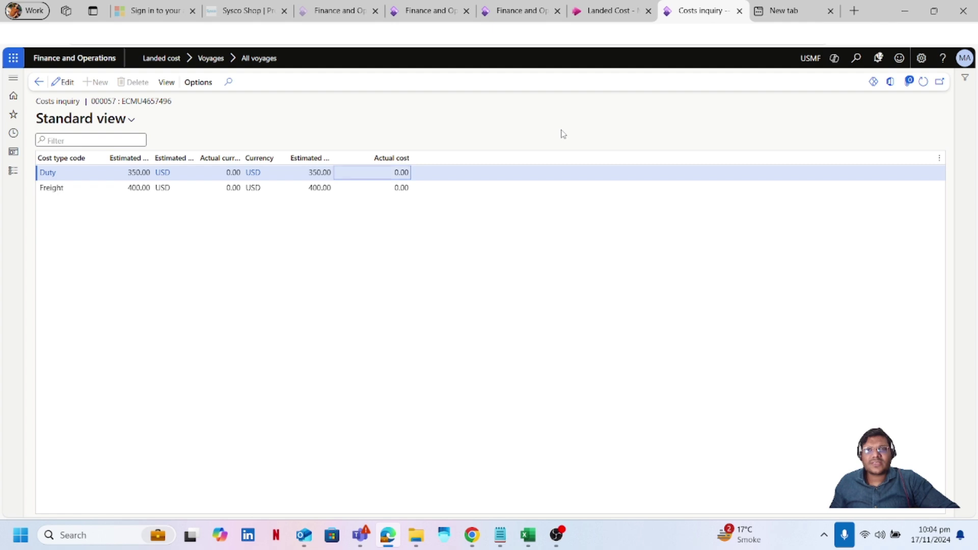
# Step: Duplicate the current browser tab and open the Accounts payable invoice journal in the copy
pyautogui.rightClick(716, 16)
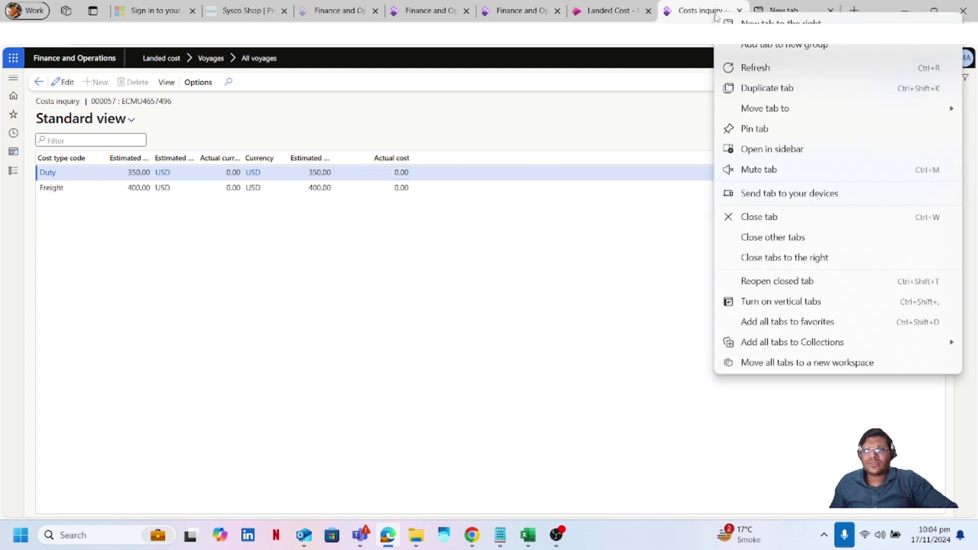
pyautogui.click(757, 88)
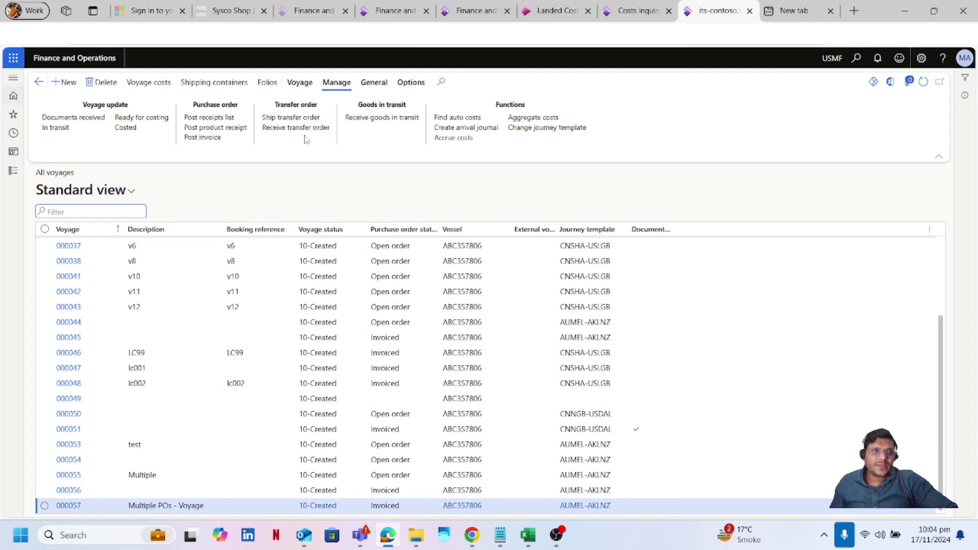
pyautogui.click(15, 176)
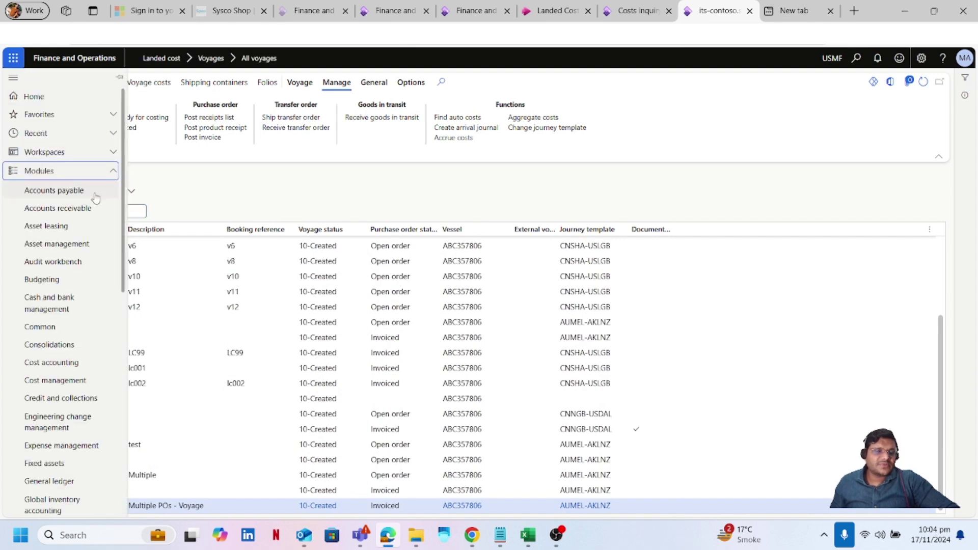
pyautogui.scroll(-1, 124, 229)
pyautogui.scroll(1, 123, 230)
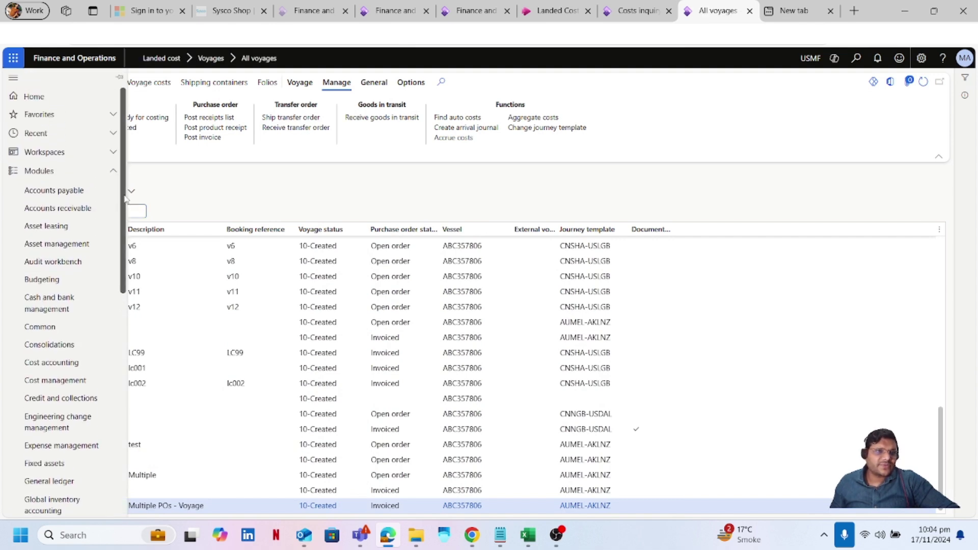
pyautogui.click(71, 192)
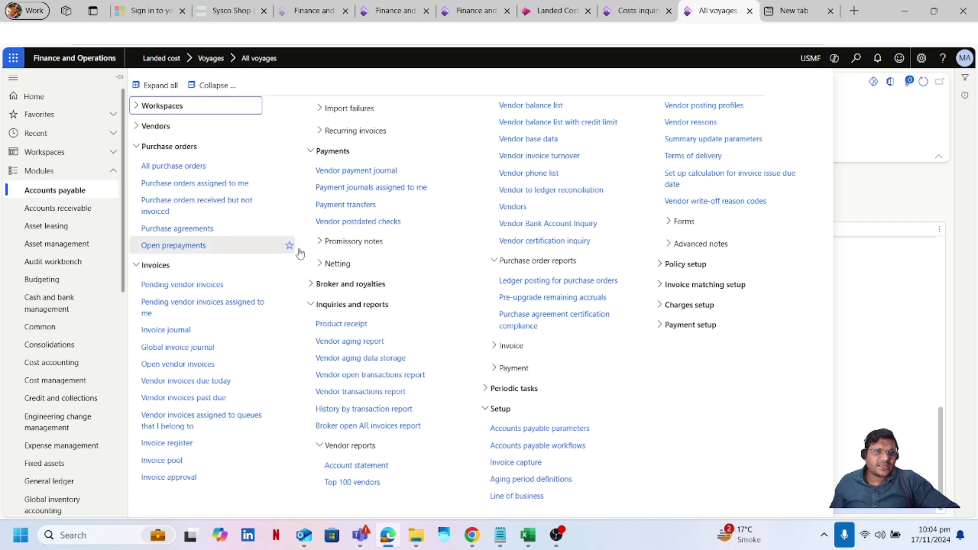
pyautogui.click(167, 330)
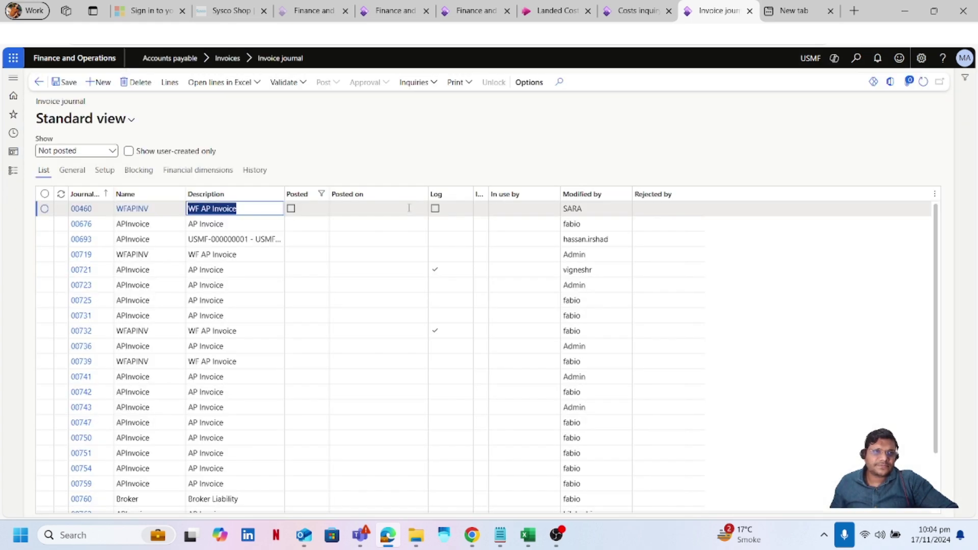
# Step: Create a new invoice journal with the journal name APInvoice
pyautogui.click(102, 82)
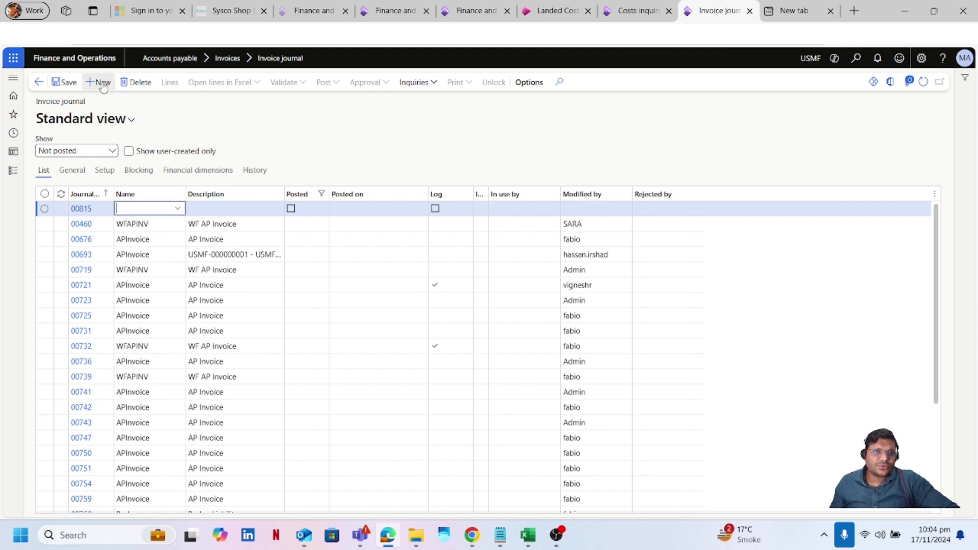
pyautogui.click(179, 209)
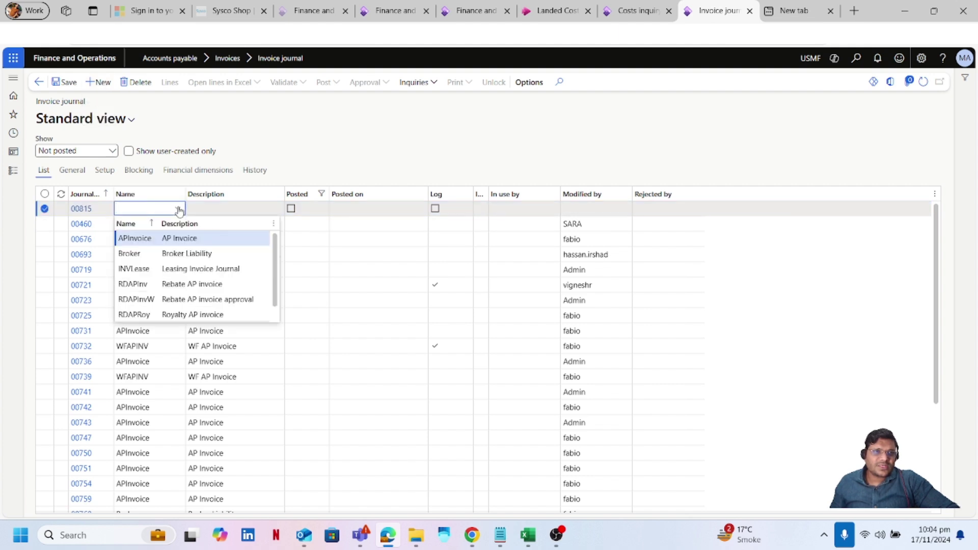
pyautogui.click(158, 239)
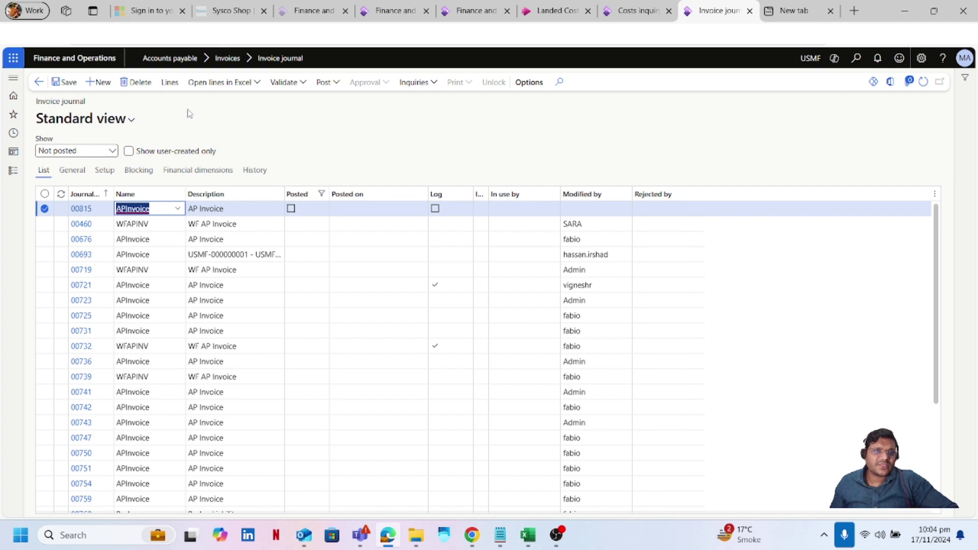
# Step: Open the new invoice journal's lines and set the first line's vendor account to Acme Office supplies
pyautogui.click(172, 84)
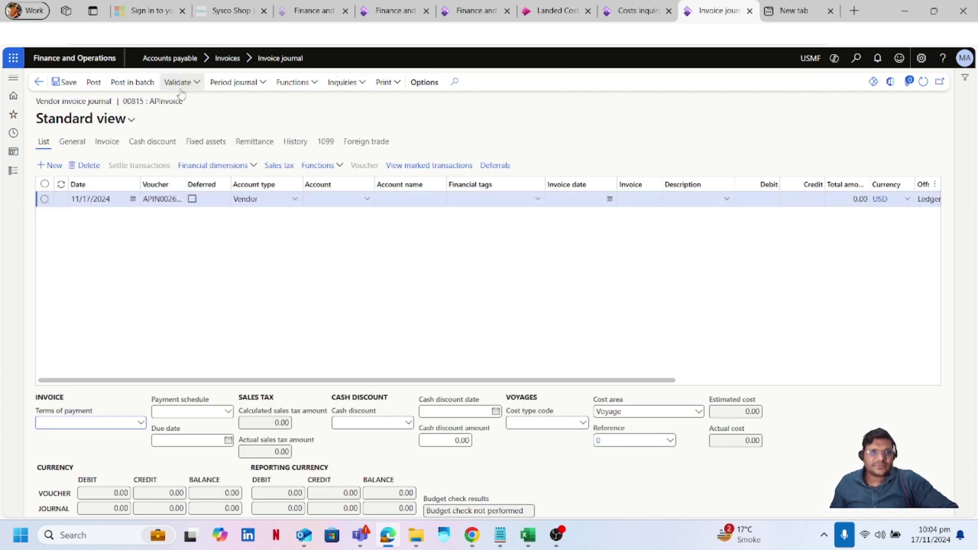
pyautogui.click(373, 202)
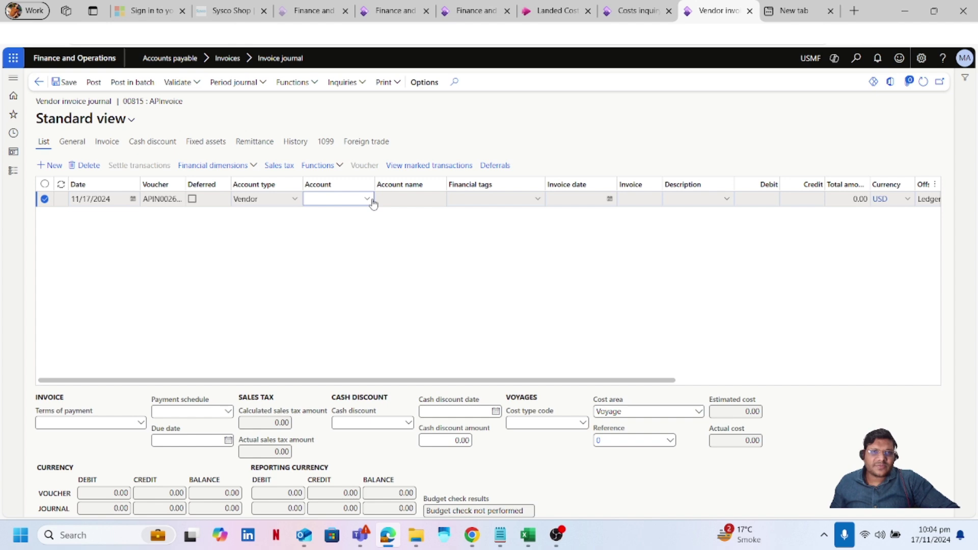
pyautogui.click(372, 201)
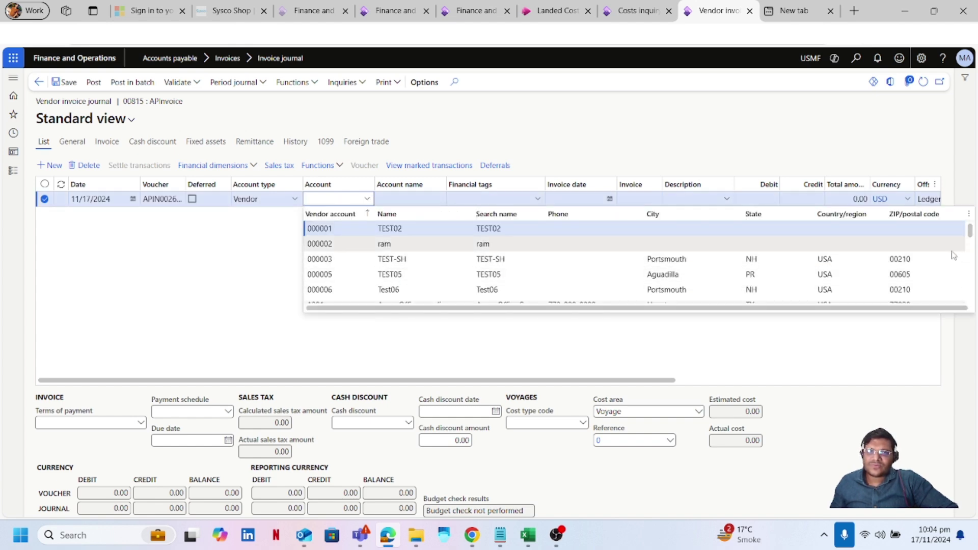
pyautogui.scroll(-1, 952, 252)
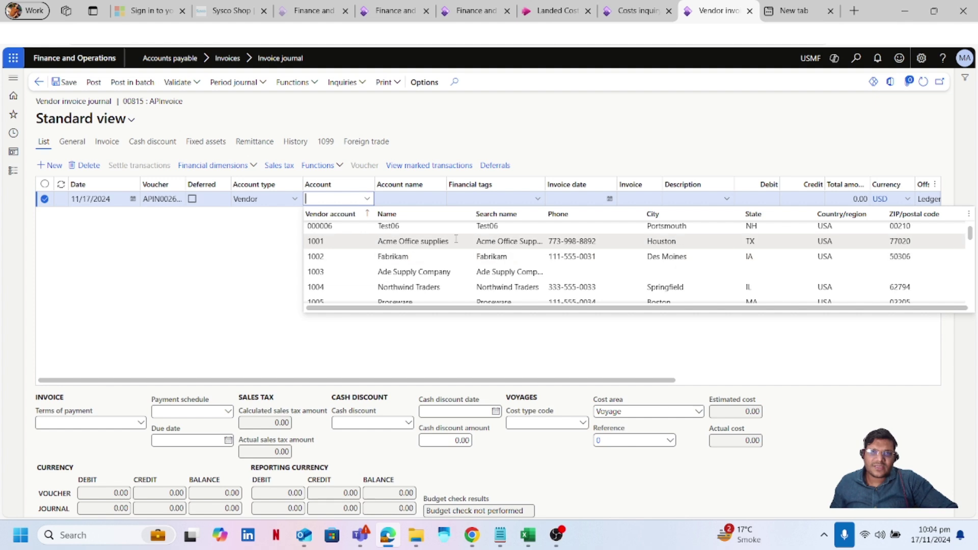
pyautogui.moveTo(439, 241); pyautogui.dragTo(441, 242)
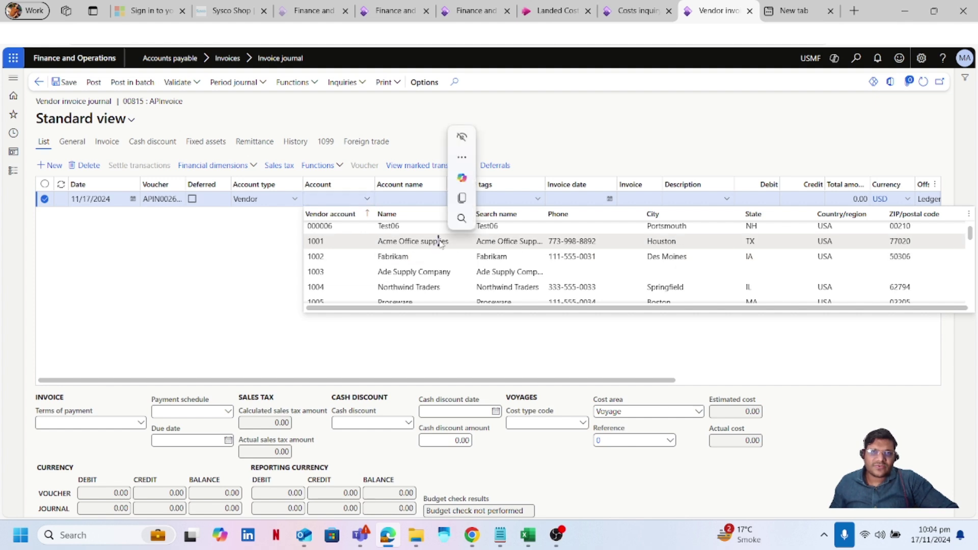
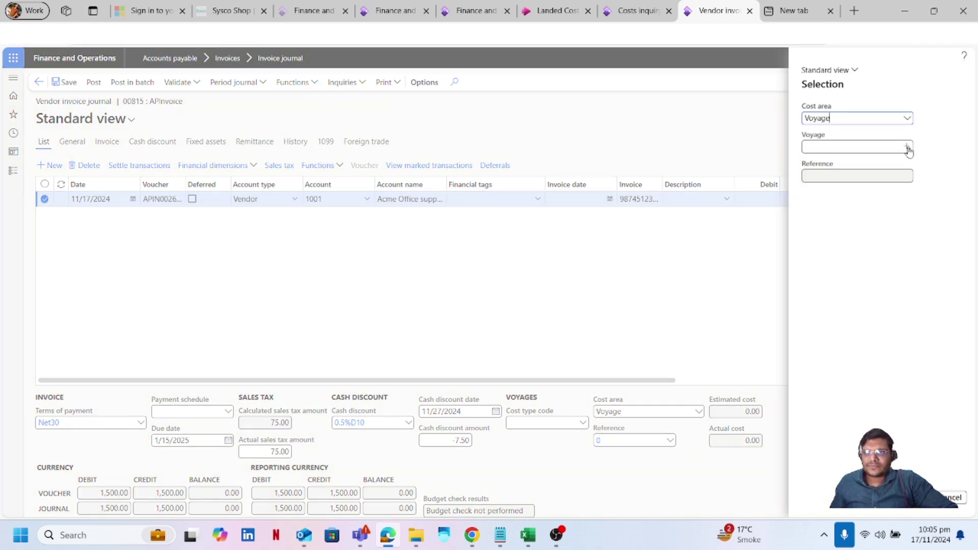
# Step: Select voyage 000057 for the Voyage cost area and load its costs for the vendor invoice line
pyautogui.click(908, 152)
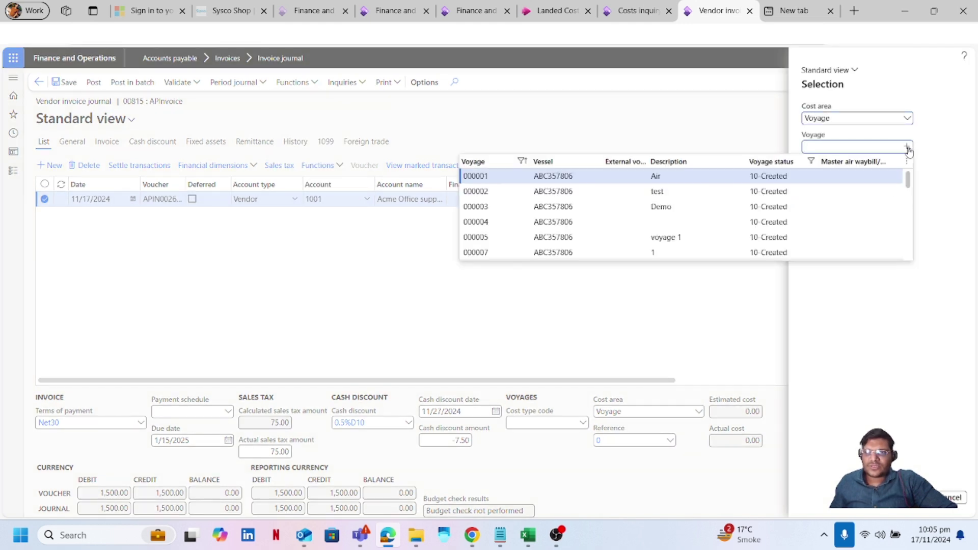
pyautogui.scroll(-3, 898, 213)
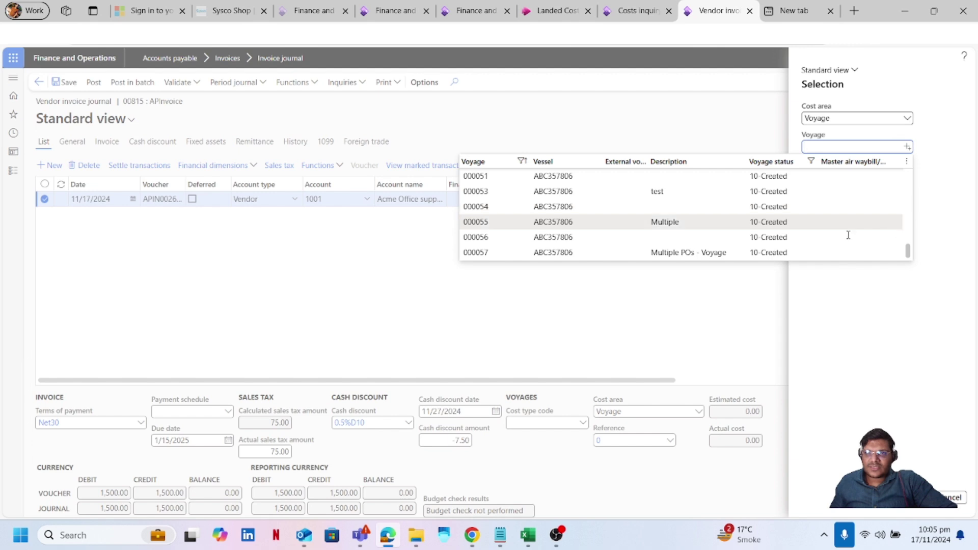
pyautogui.click(683, 251)
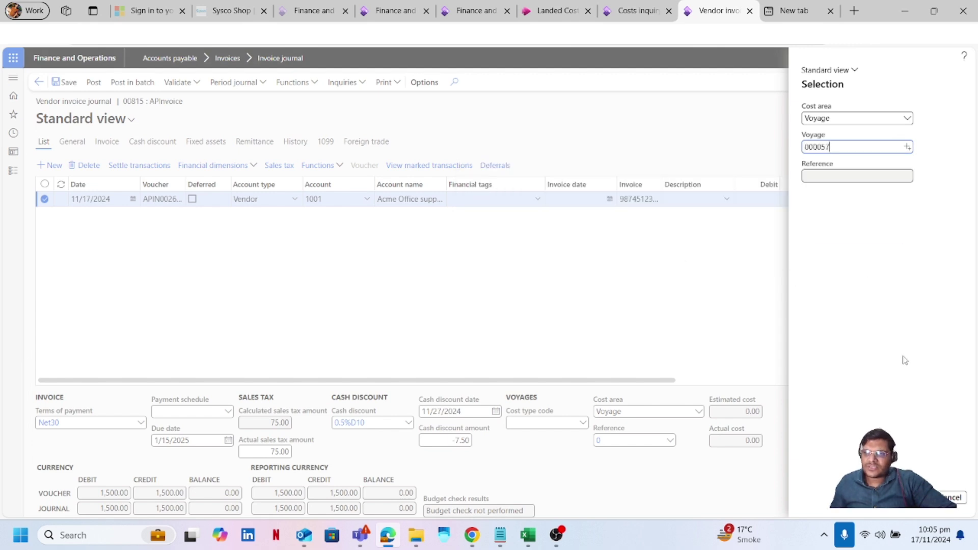
pyautogui.click(917, 497)
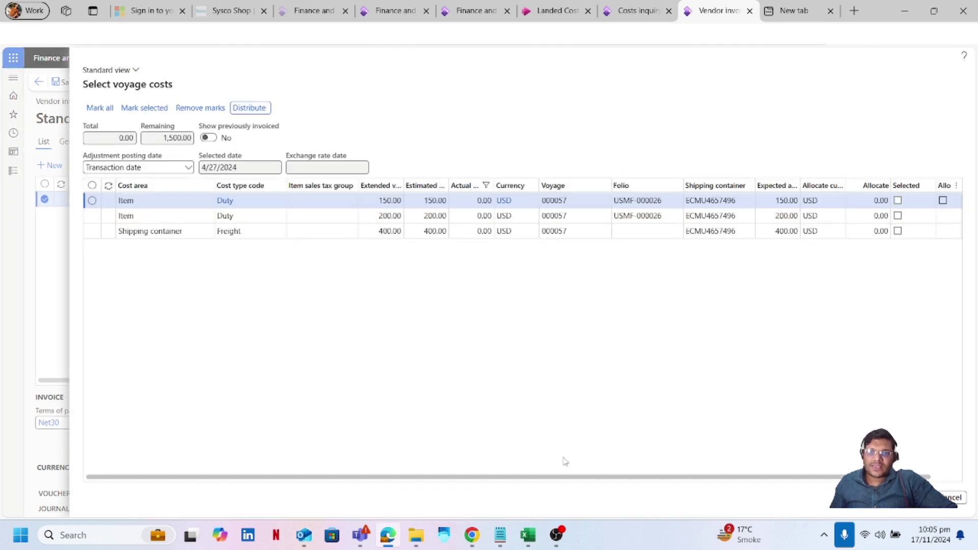
# Step: Distribute an amount of 1,000.00 to the Freight cost type in the voyage cost selection
pyautogui.moveTo(556, 480); pyautogui.dragTo(586, 476)
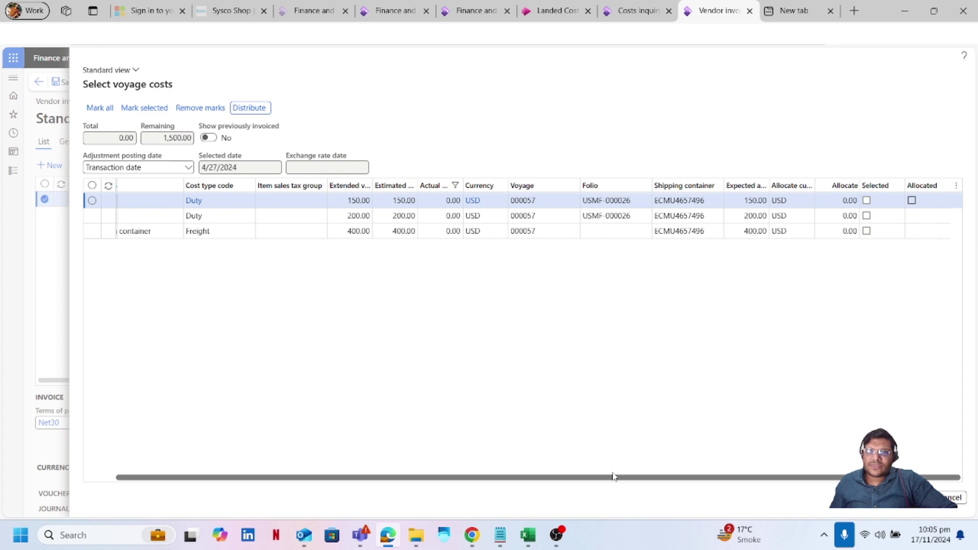
pyautogui.moveTo(607, 477); pyautogui.dragTo(577, 476)
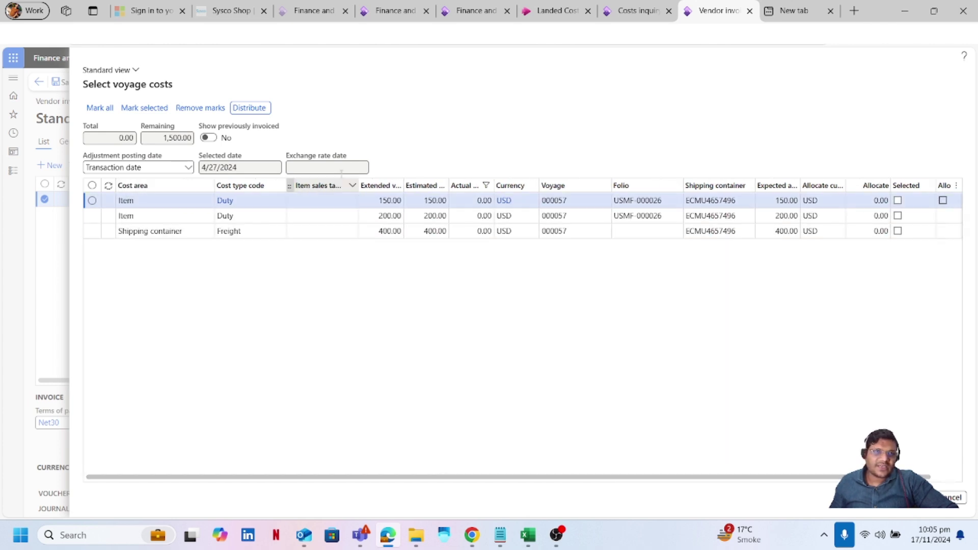
pyautogui.click(257, 108)
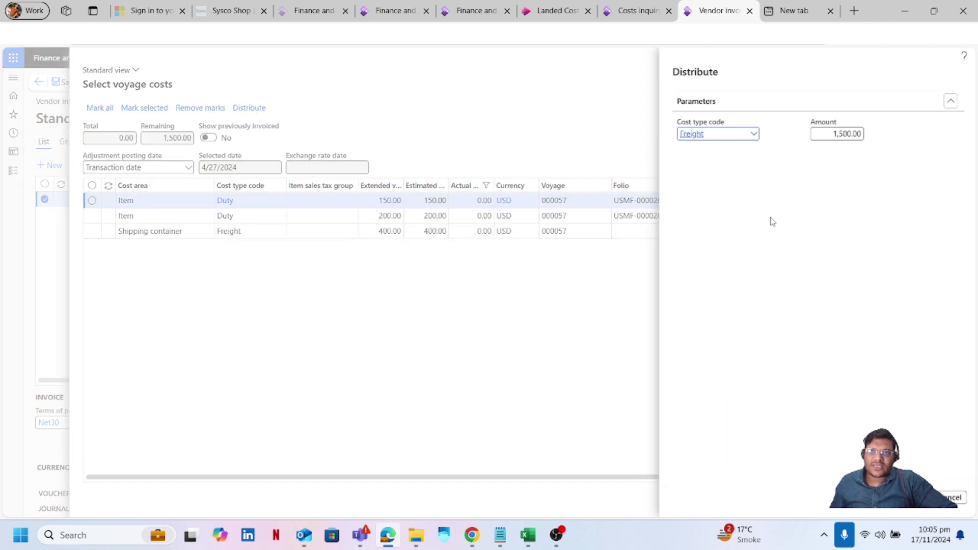
pyautogui.click(754, 135)
pyautogui.click(754, 136)
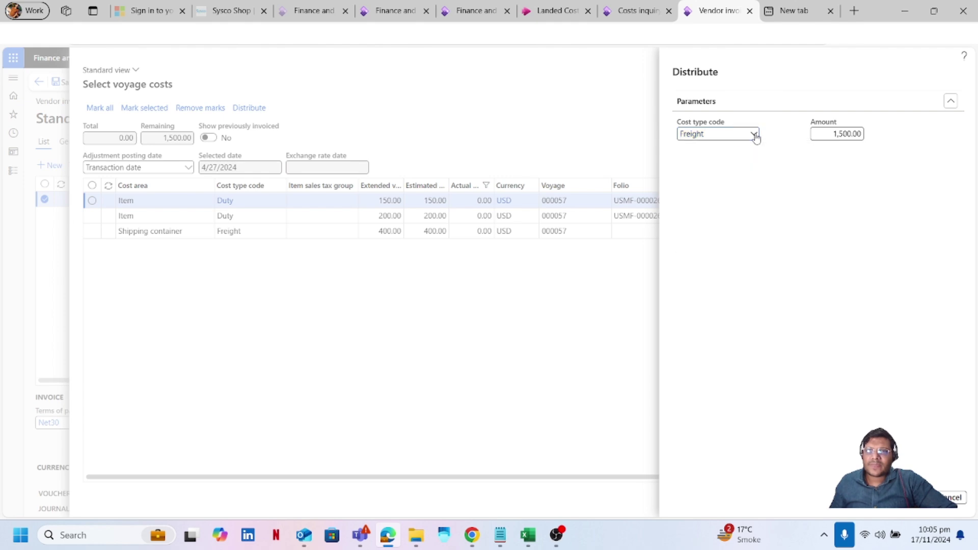
pyautogui.click(820, 135)
pyautogui.write('10')
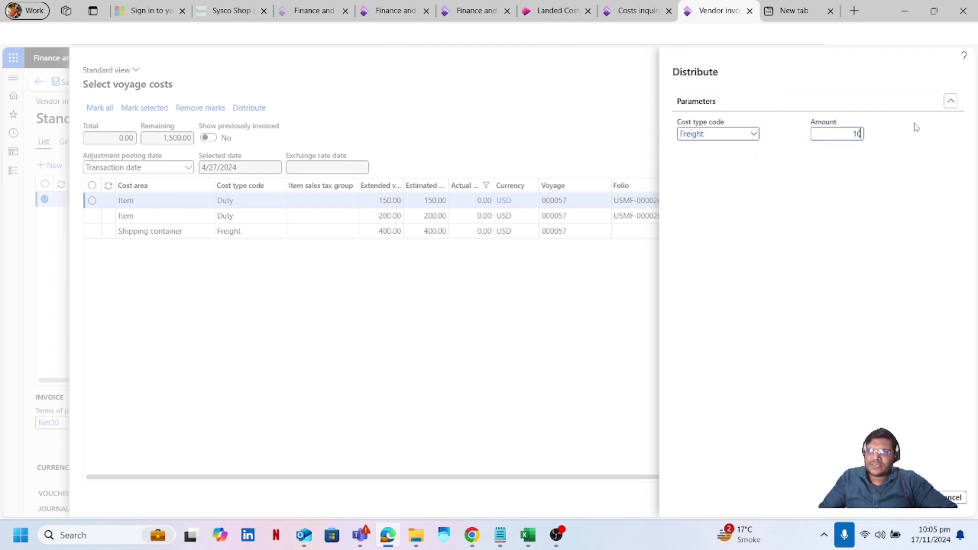
pyautogui.press('Tab')
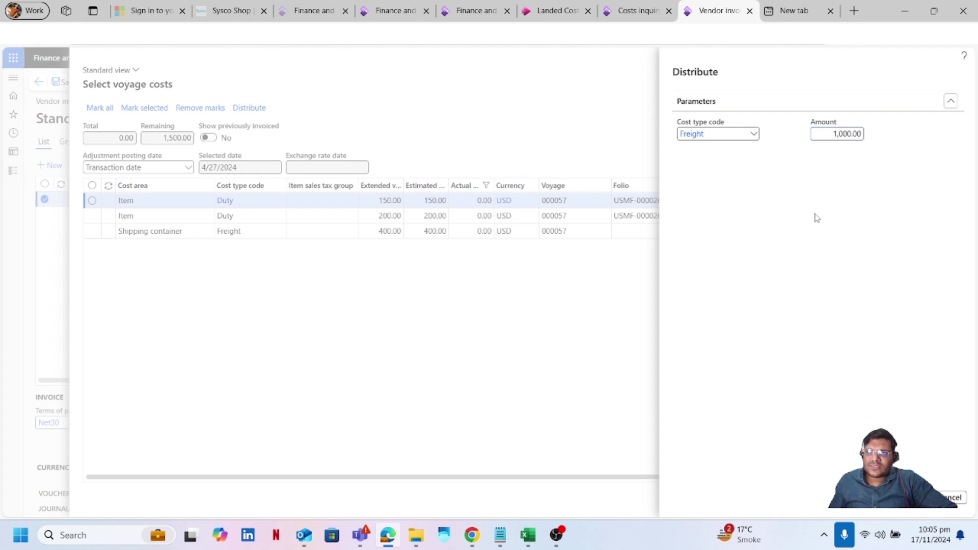
pyautogui.click(912, 497)
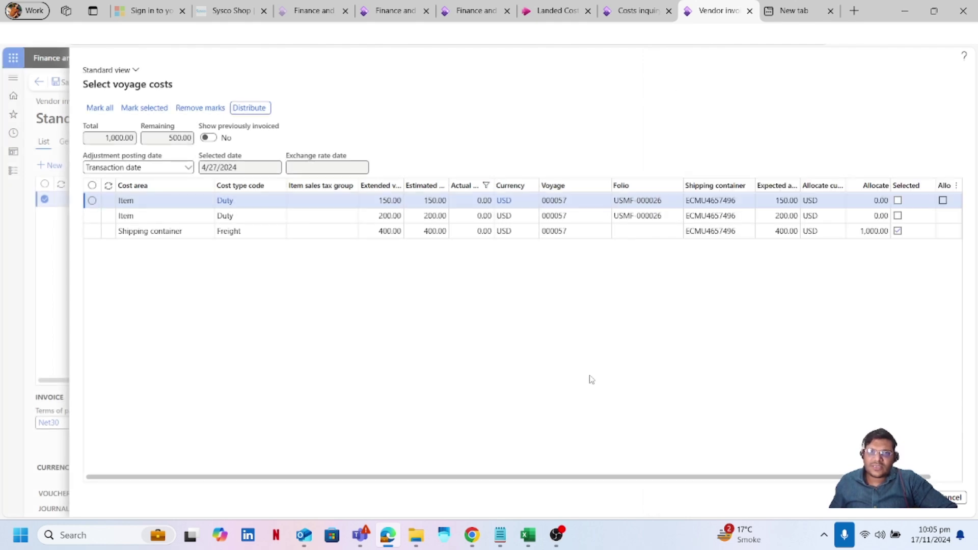
# Step: Distribute the remaining 500.00 to the Duty cost type in the voyage cost selection
pyautogui.click(260, 107)
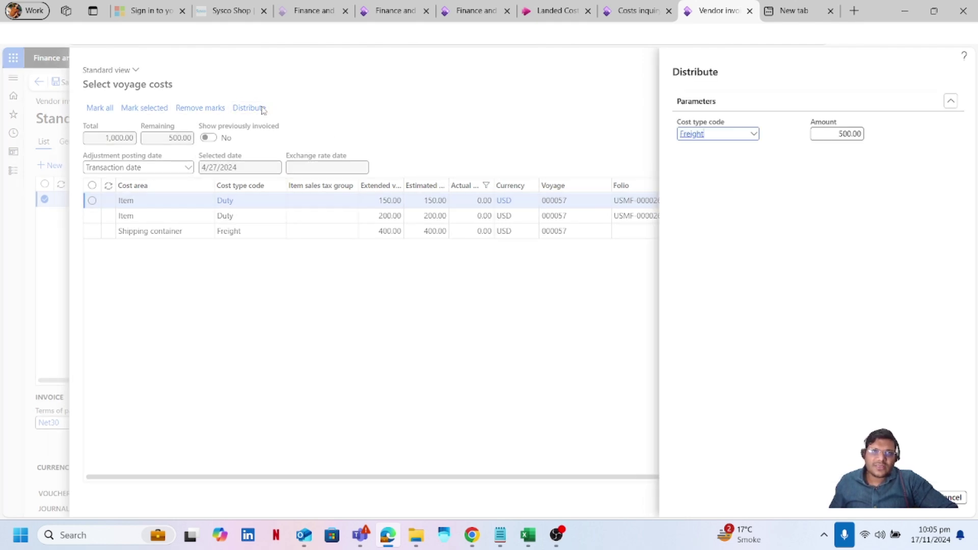
pyautogui.click(753, 134)
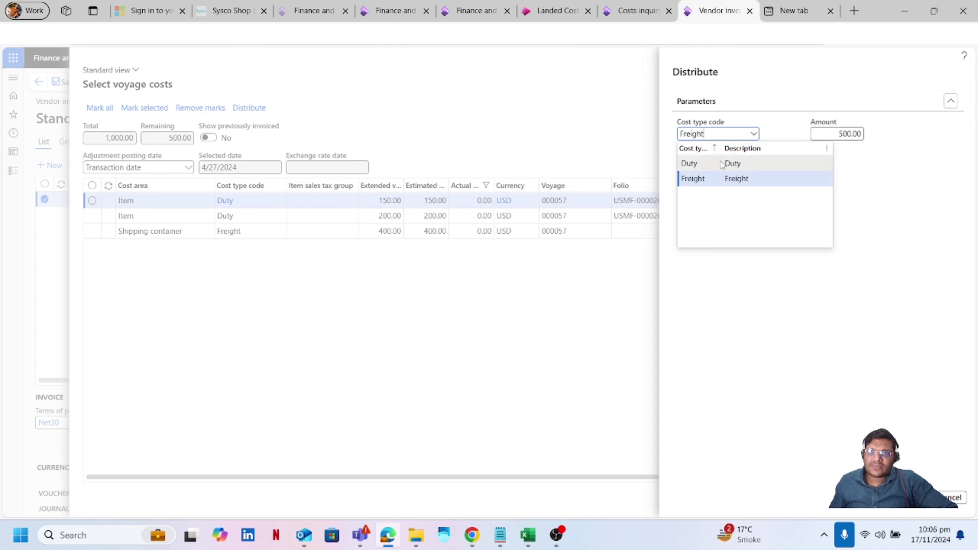
pyautogui.click(712, 162)
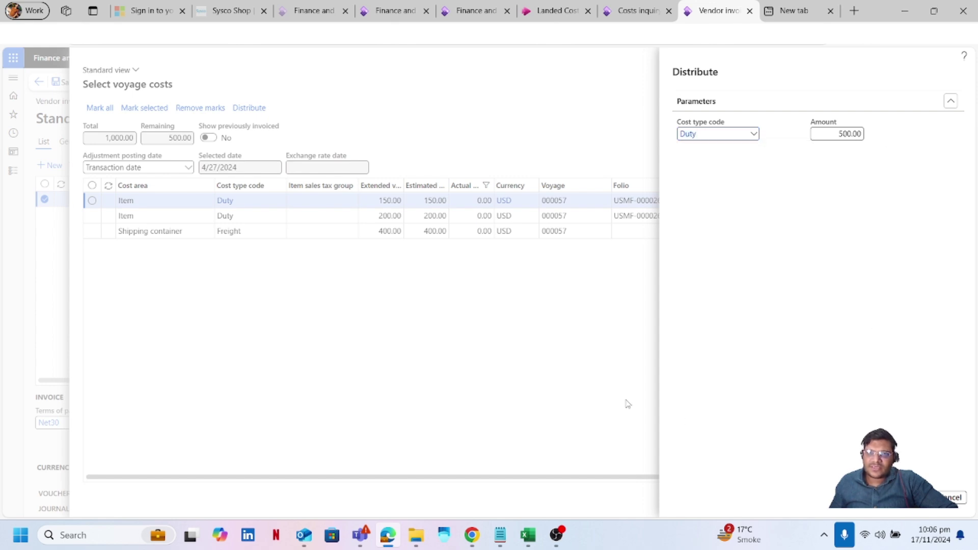
pyautogui.press('Return')
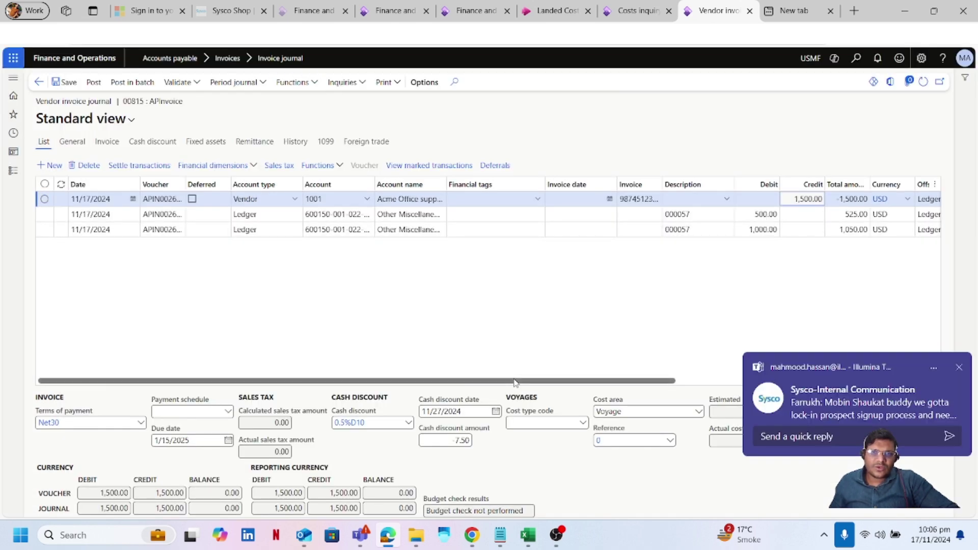
# Step: Assign the first listed employee as approver in the vendor line's invoice details and save the journal
pyautogui.moveTo(518, 382)
pyautogui.mouseDown()
pyautogui.moveTo(636, 387)
pyautogui.moveTo(515, 383)
pyautogui.mouseUp()
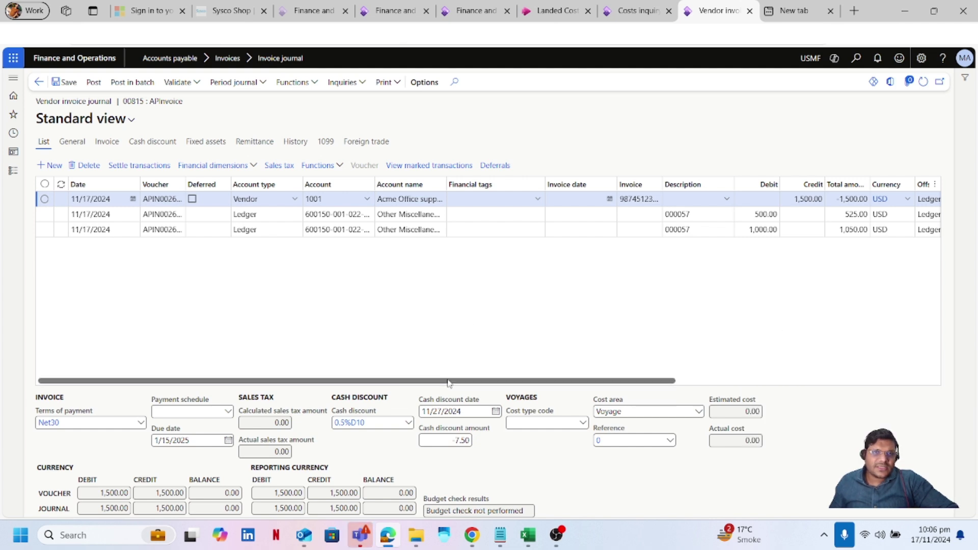
pyautogui.moveTo(450, 381); pyautogui.dragTo(353, 349)
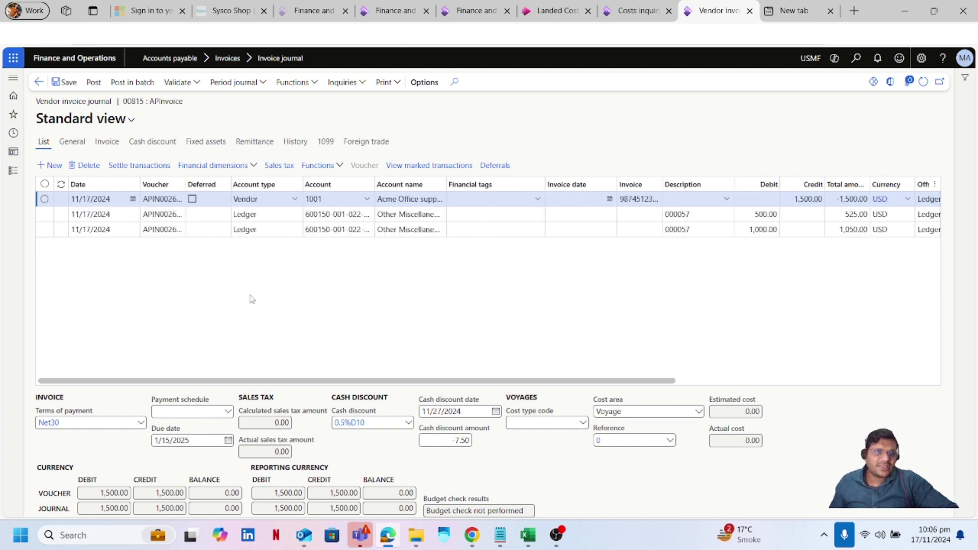
pyautogui.click(78, 144)
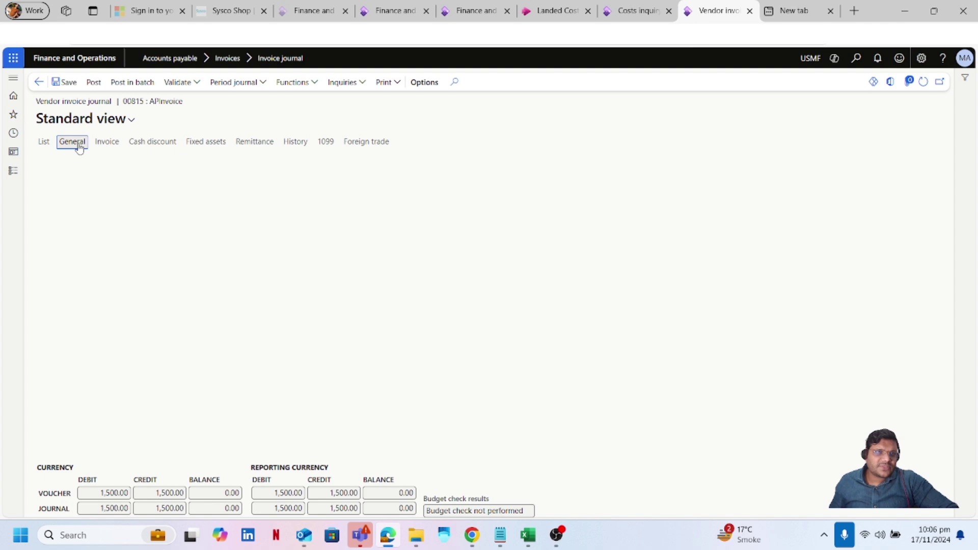
pyautogui.click(110, 148)
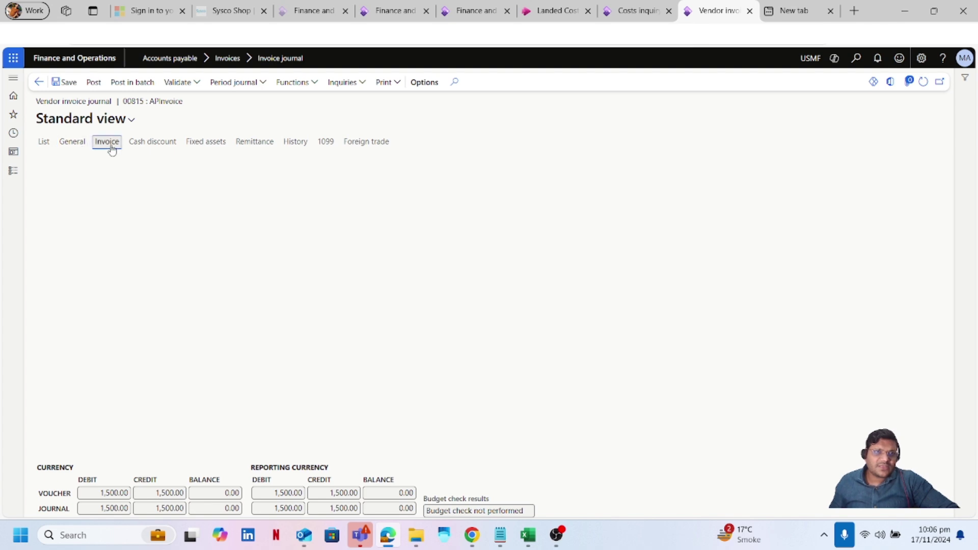
pyautogui.click(410, 188)
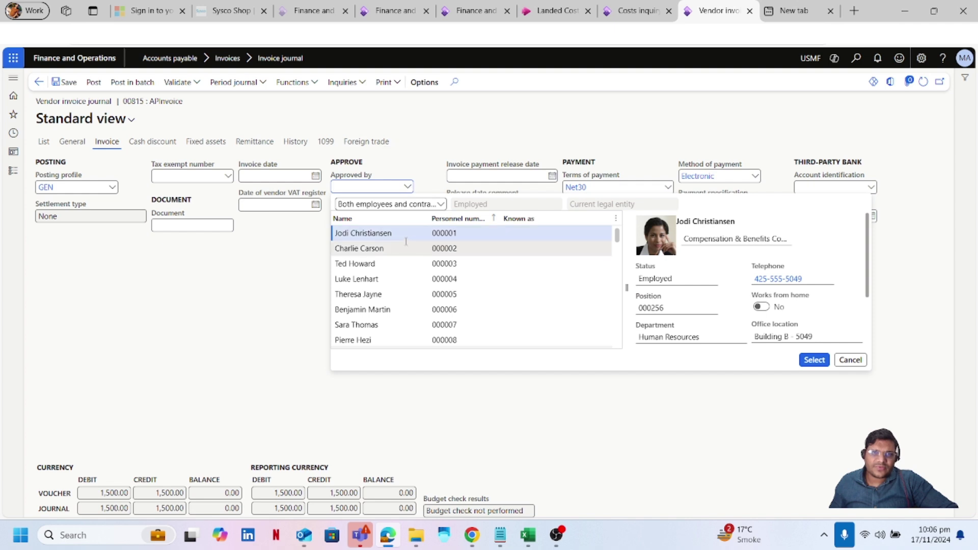
pyautogui.click(405, 240)
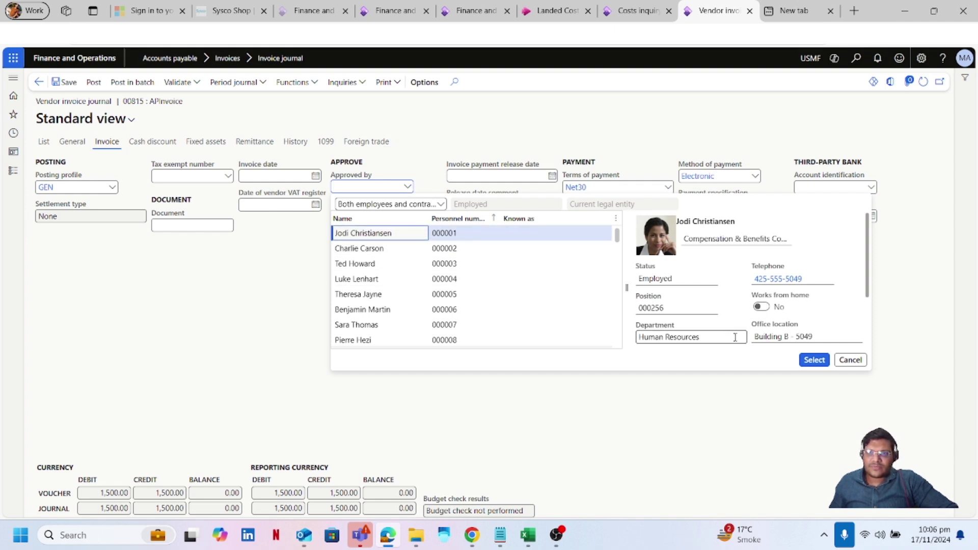
pyautogui.click(814, 361)
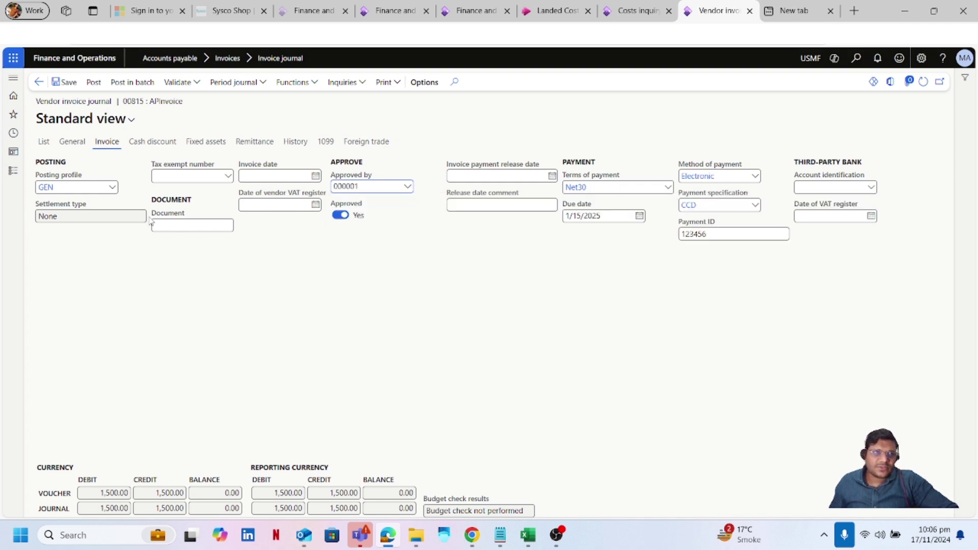
pyautogui.click(68, 88)
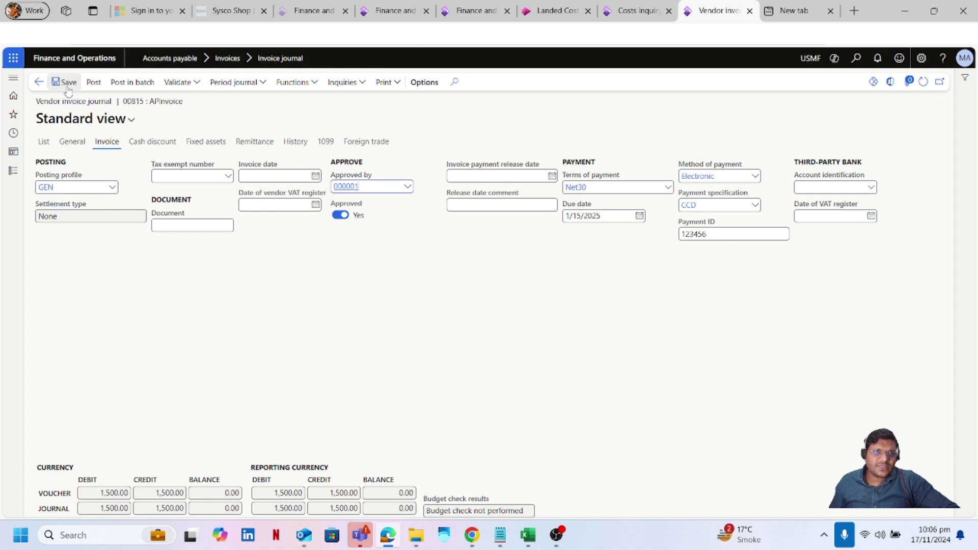
# Step: Validate the vendor invoice journal and post it
pyautogui.click(196, 84)
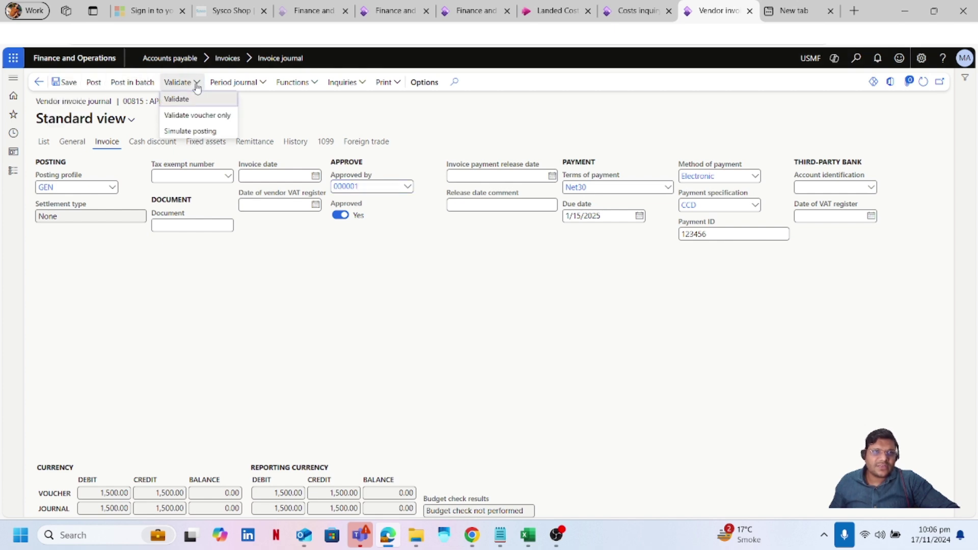
pyautogui.click(198, 100)
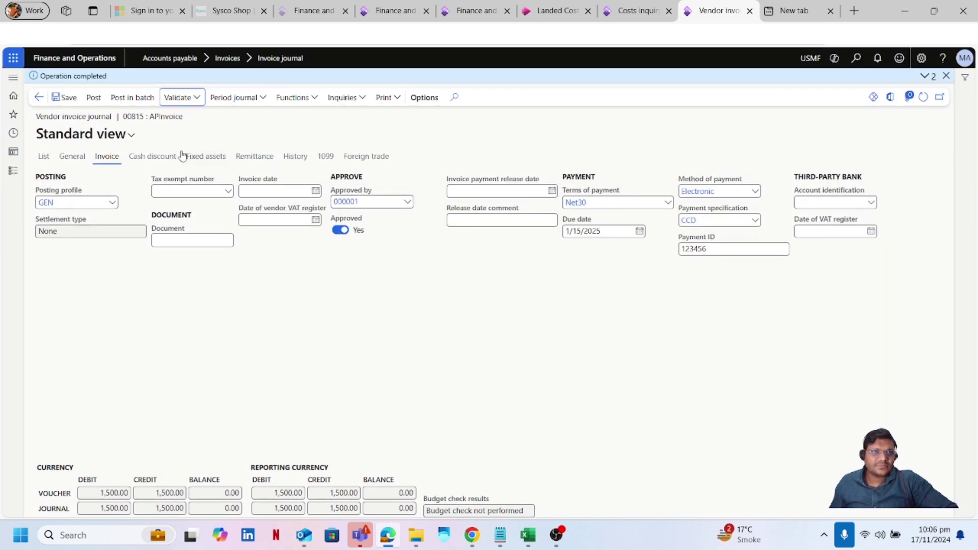
pyautogui.click(94, 102)
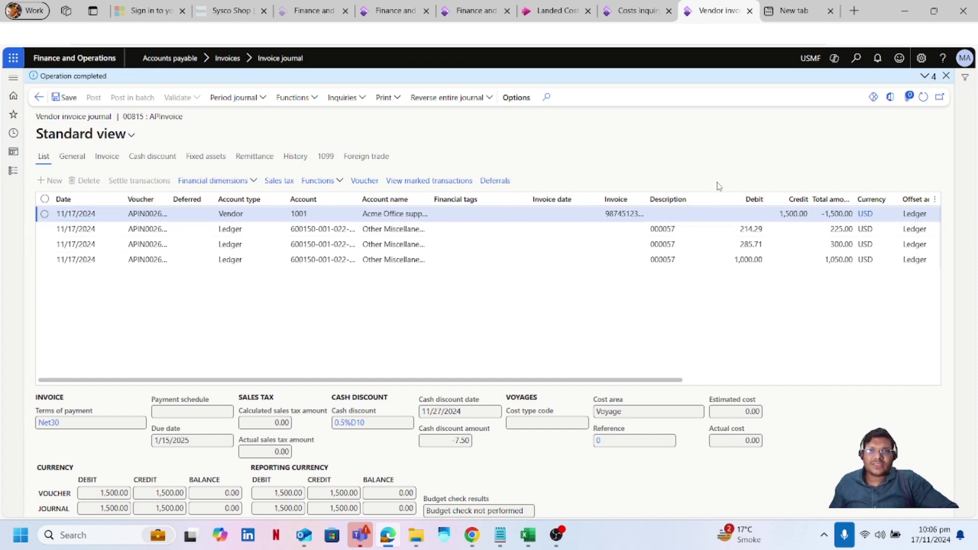
# Step: Return to the container's costs inquiry, refresh it, and open the container's voyage costs to check the actual freight cost
pyautogui.click(636, 16)
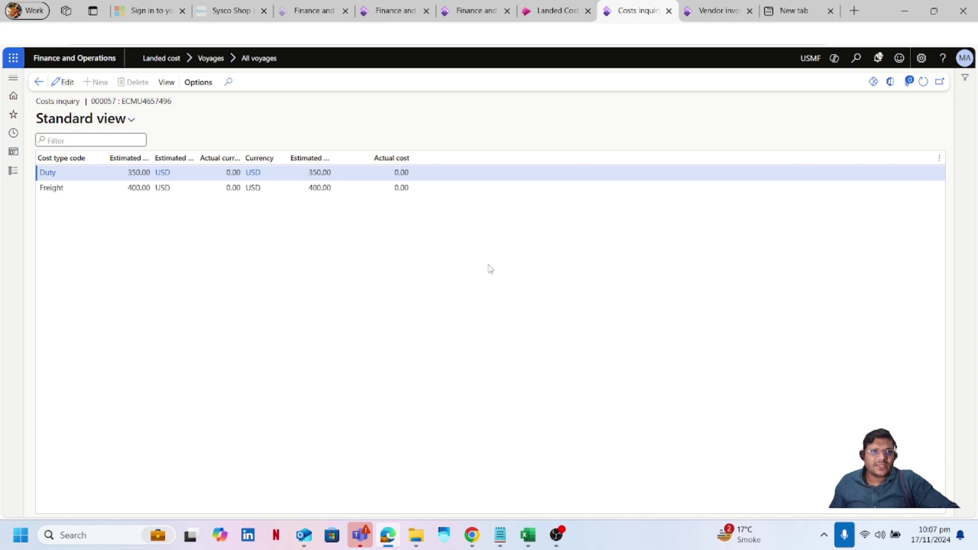
pyautogui.click(922, 86)
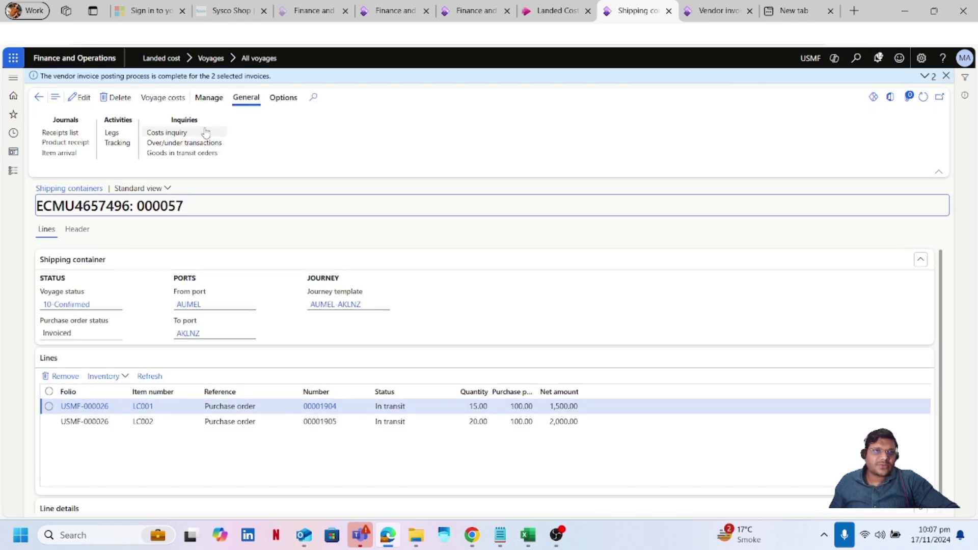
pyautogui.click(175, 104)
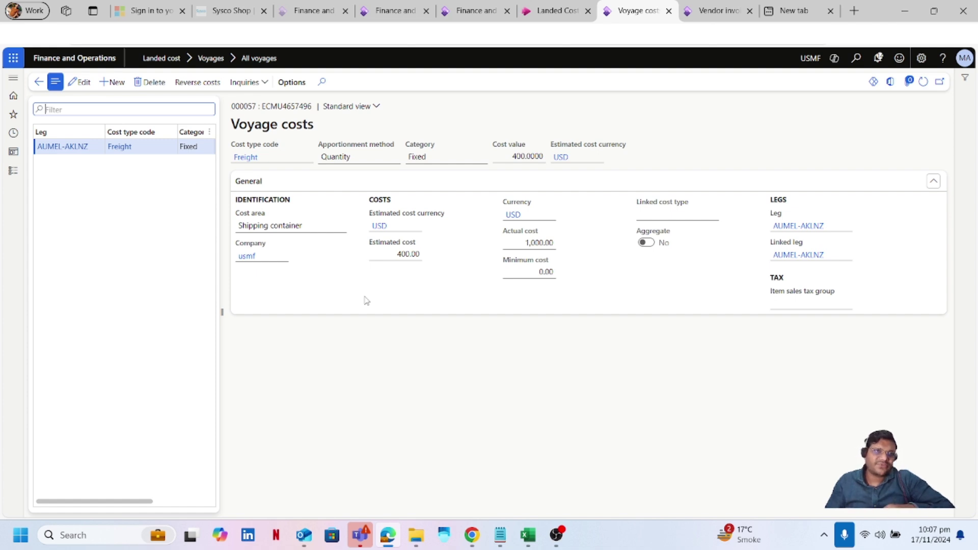
# Step: Reopen the container's costs inquiry and show the estimated and actual costs by voyage instead of by cost type code
pyautogui.click(37, 82)
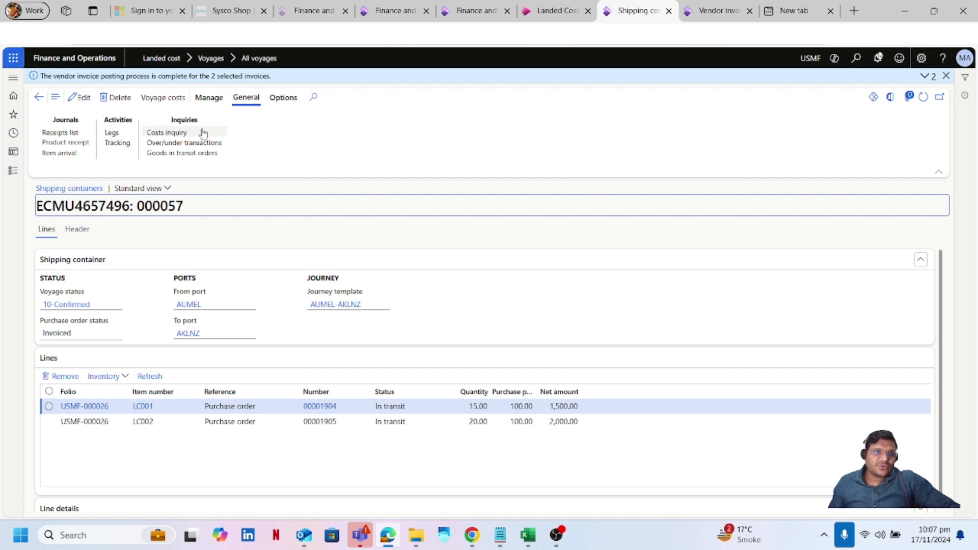
pyautogui.click(179, 134)
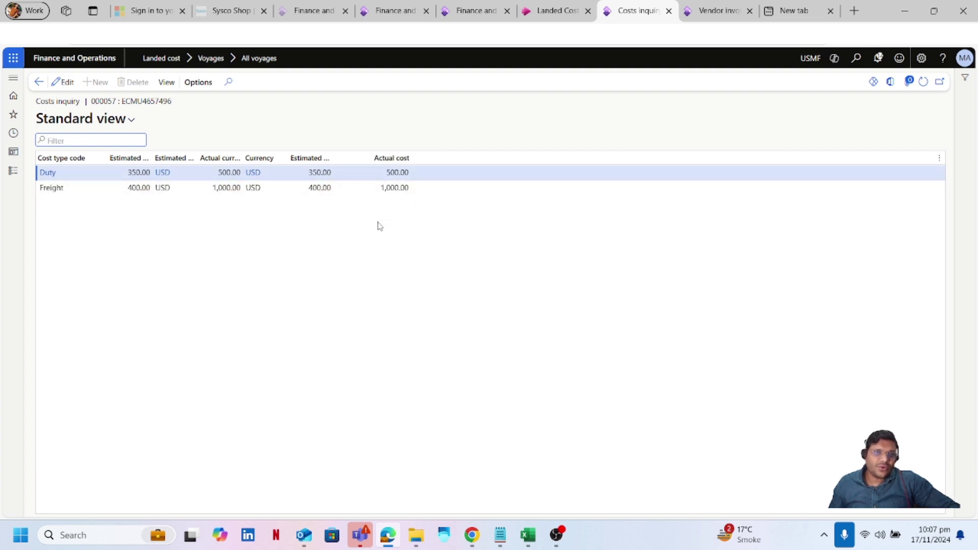
pyautogui.click(174, 89)
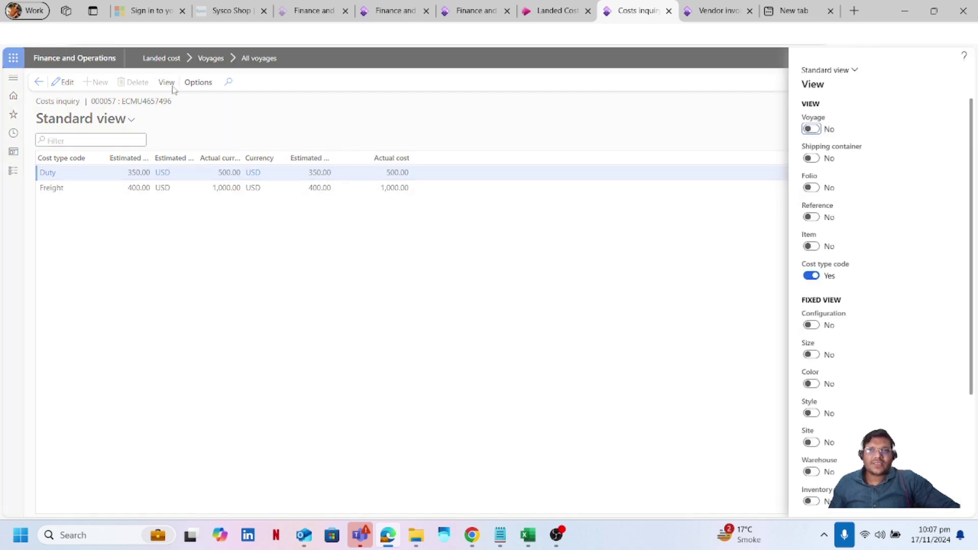
pyautogui.click(809, 278)
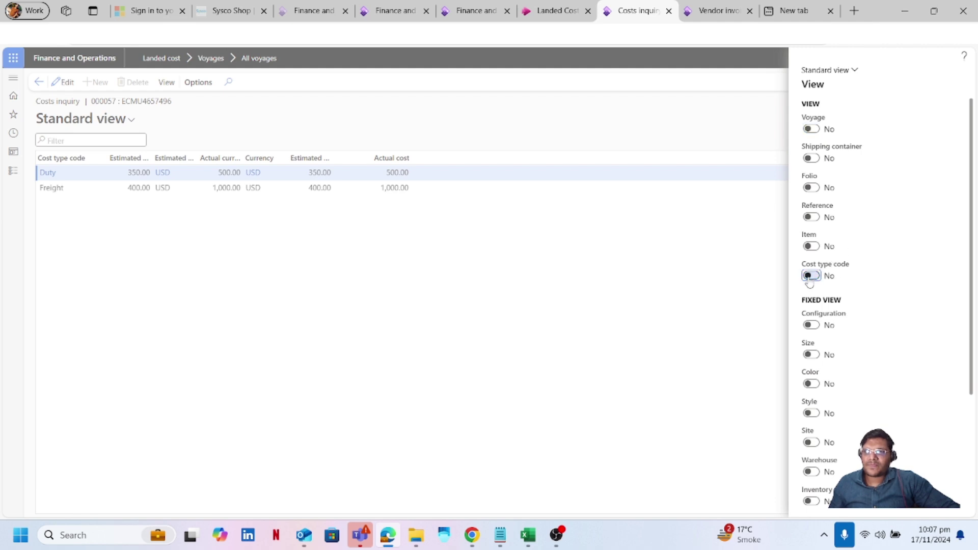
pyautogui.click(816, 131)
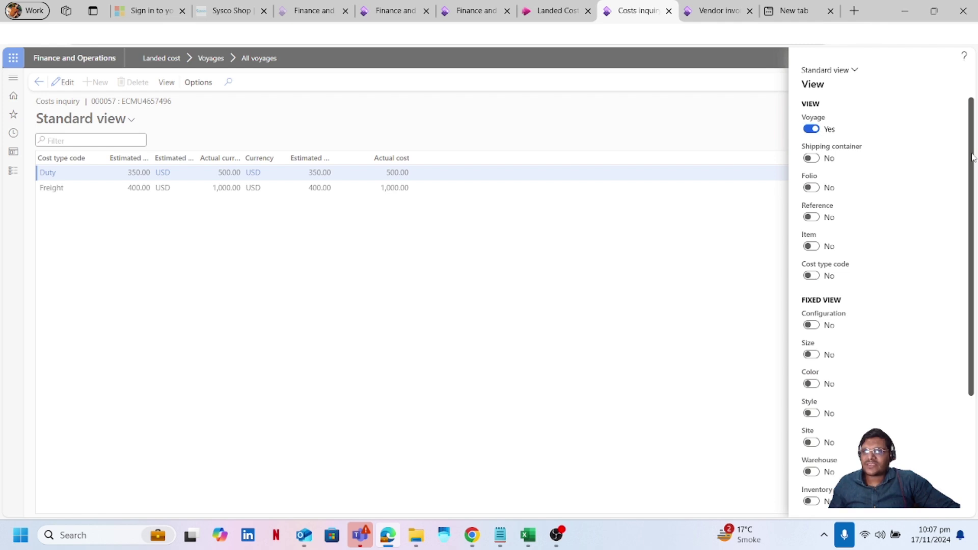
pyautogui.scroll(-3, 971, 157)
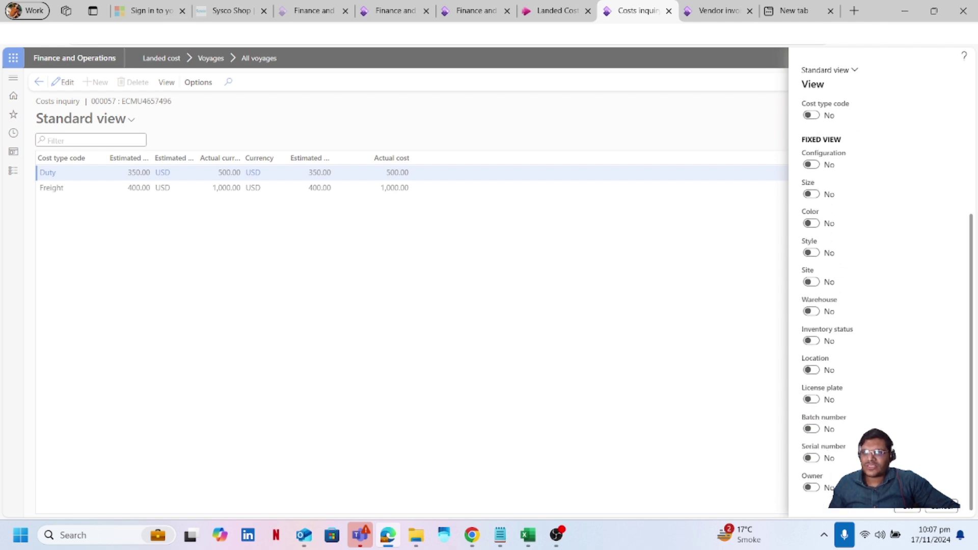
pyautogui.click(910, 513)
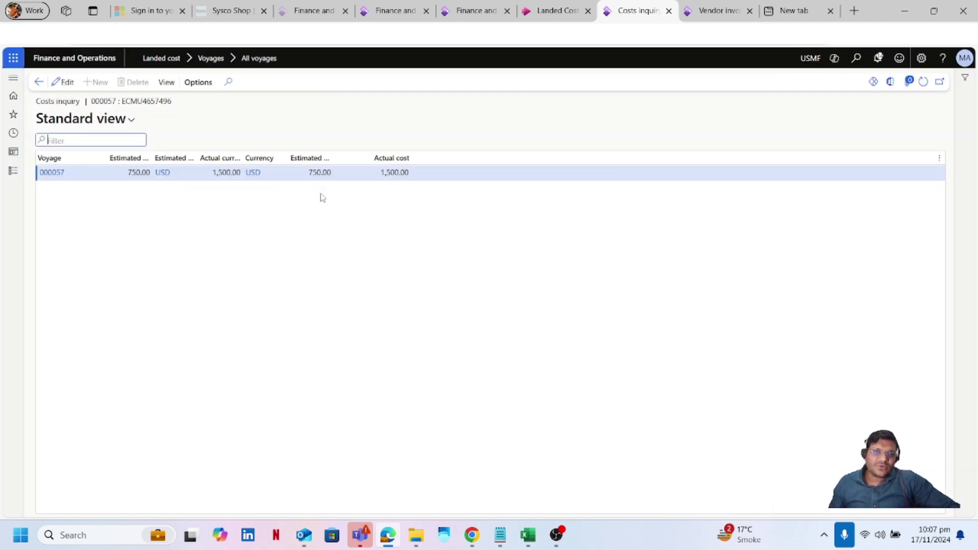
# Step: Switch the costs inquiry view to Reference to compare estimated and actual costs per purchase order
pyautogui.click(167, 83)
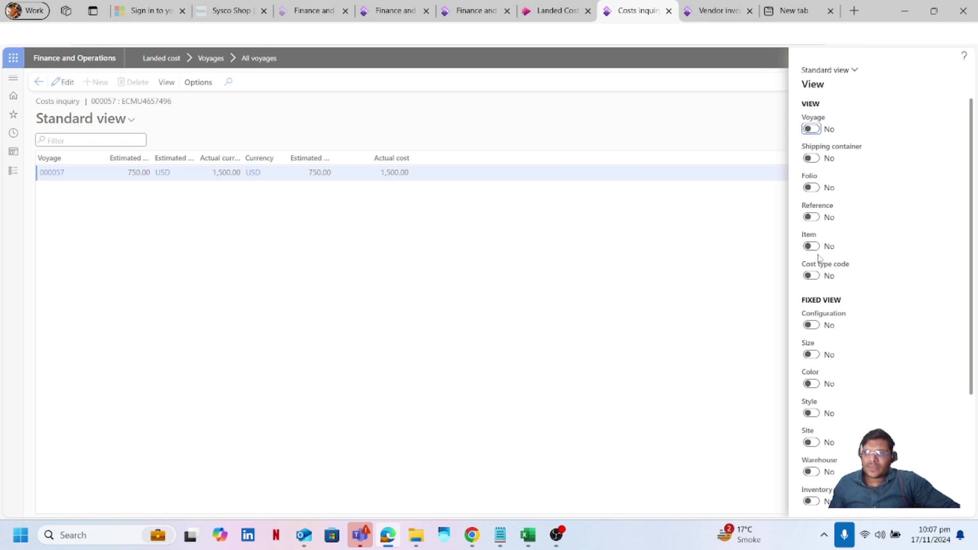
pyautogui.click(811, 217)
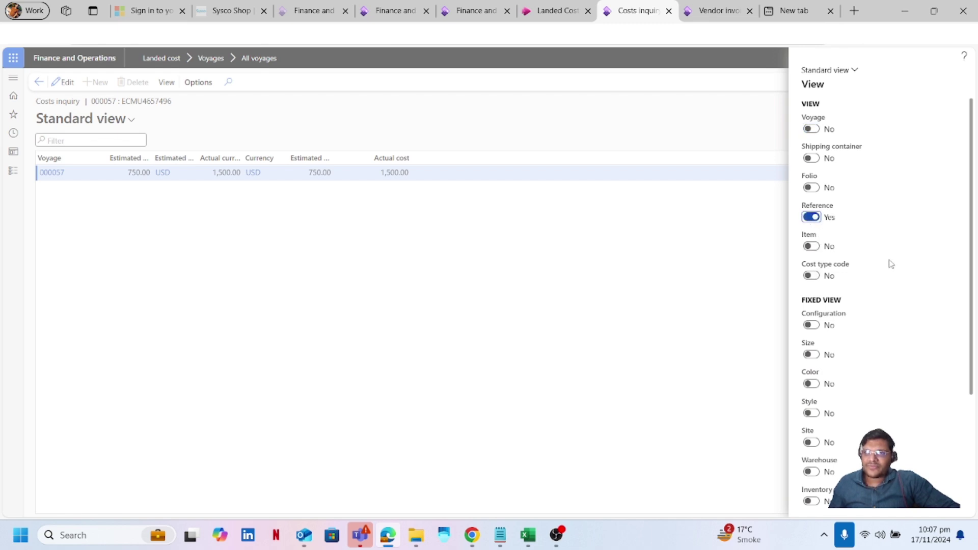
pyautogui.scroll(-3, 910, 373)
pyautogui.click(909, 508)
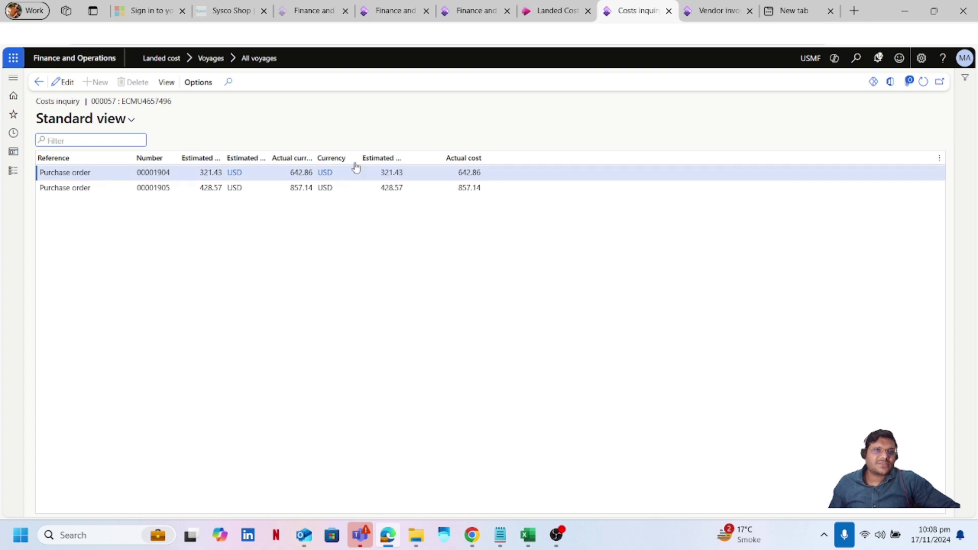
# Step: Change the costs inquiry view from Reference to Item to compare estimated and actual costs per item number
pyautogui.click(167, 82)
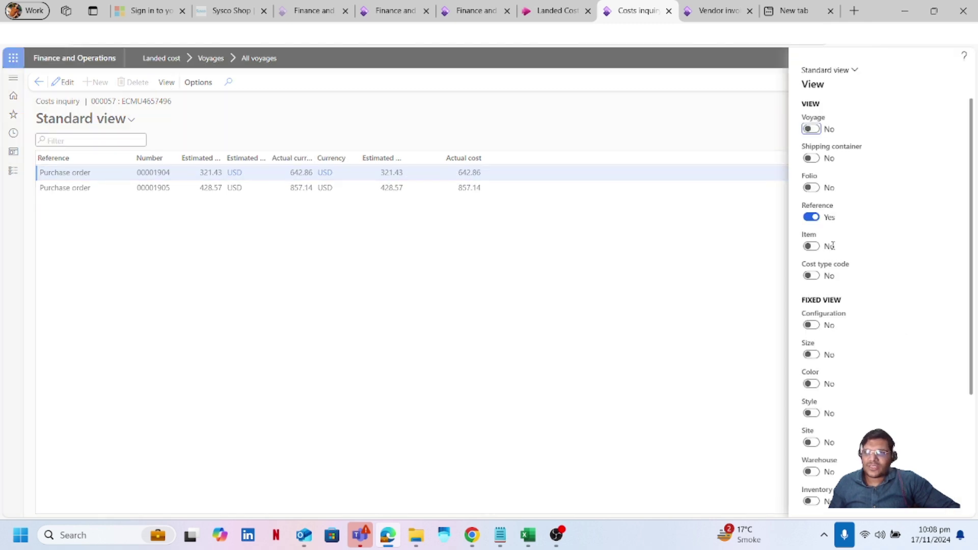
pyautogui.click(811, 217)
pyautogui.click(812, 247)
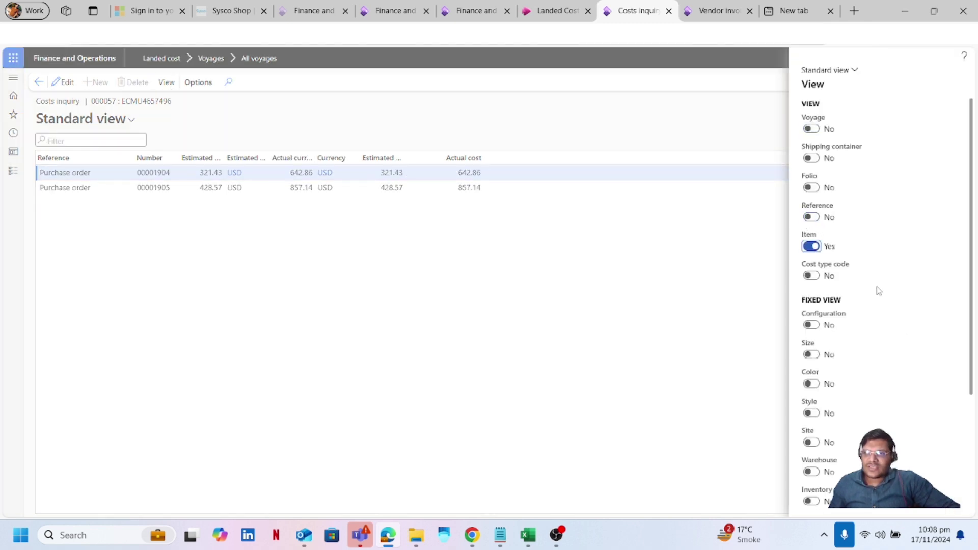
pyautogui.scroll(-3, 928, 349)
pyautogui.click(909, 507)
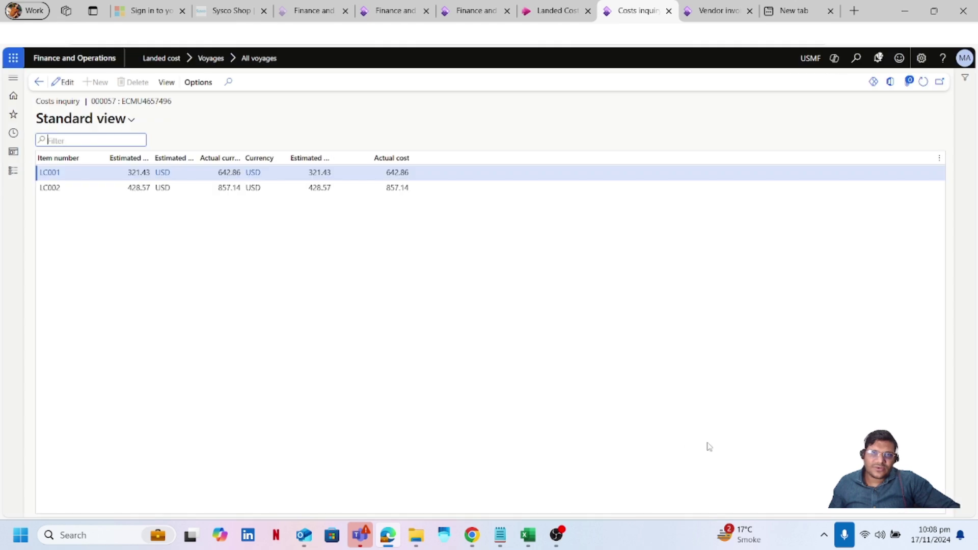